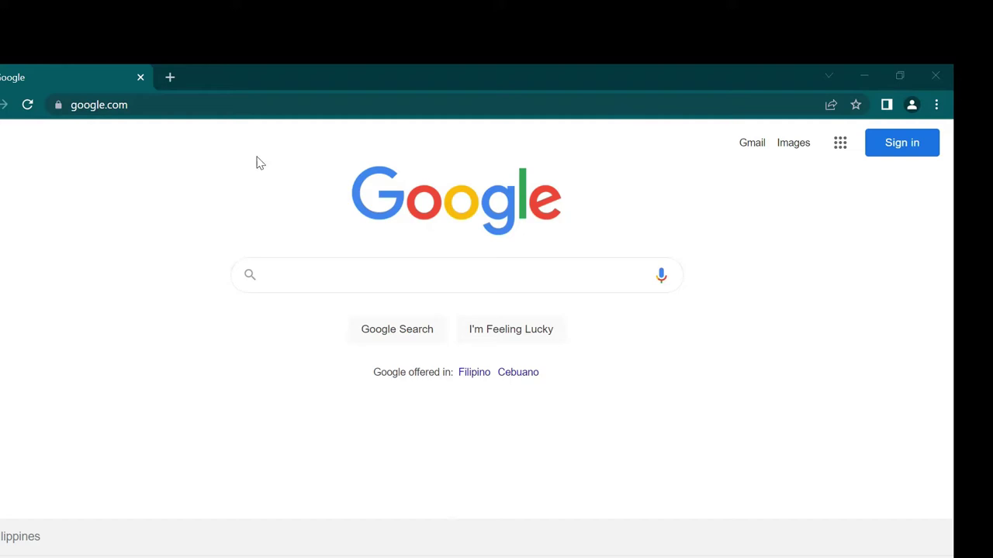
Step: Search Google for 'Spass' to find the S-PaSS travel site
{"action": "left_click", "coordinate": [144, 105]}
{"action": "type", "text": "Spass"}
{"action": "key", "text": "Return"}
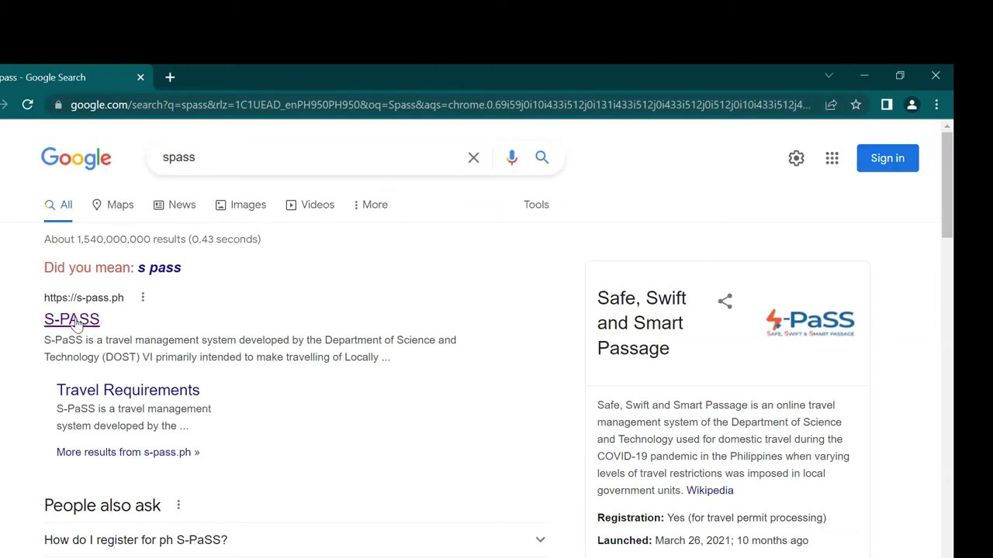
Step: Open the S-PaSS website from the search results and scroll to the registration form
{"action": "left_click", "coordinate": [78, 324]}
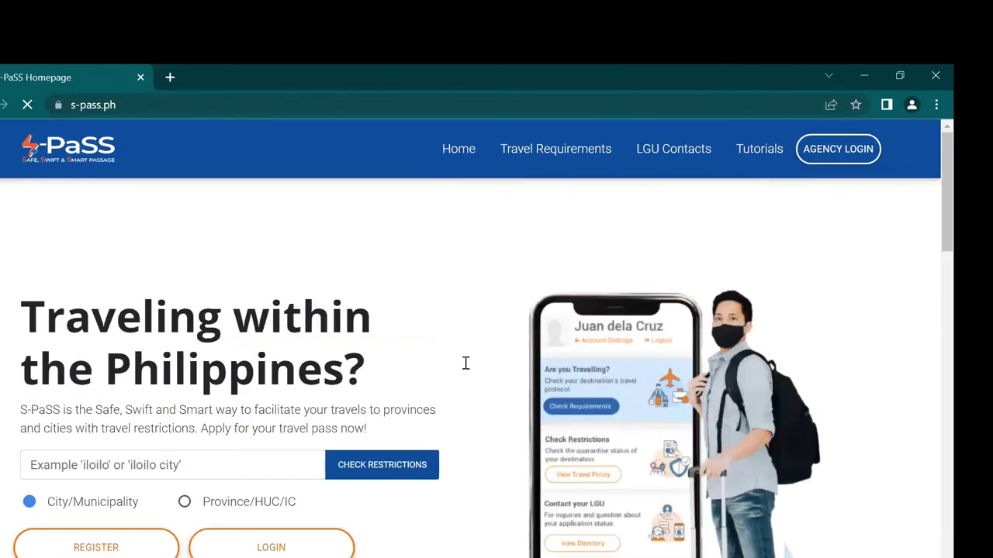
{"action": "scroll", "coordinate": [465, 363], "scroll_direction": "down", "scroll_amount": 2}
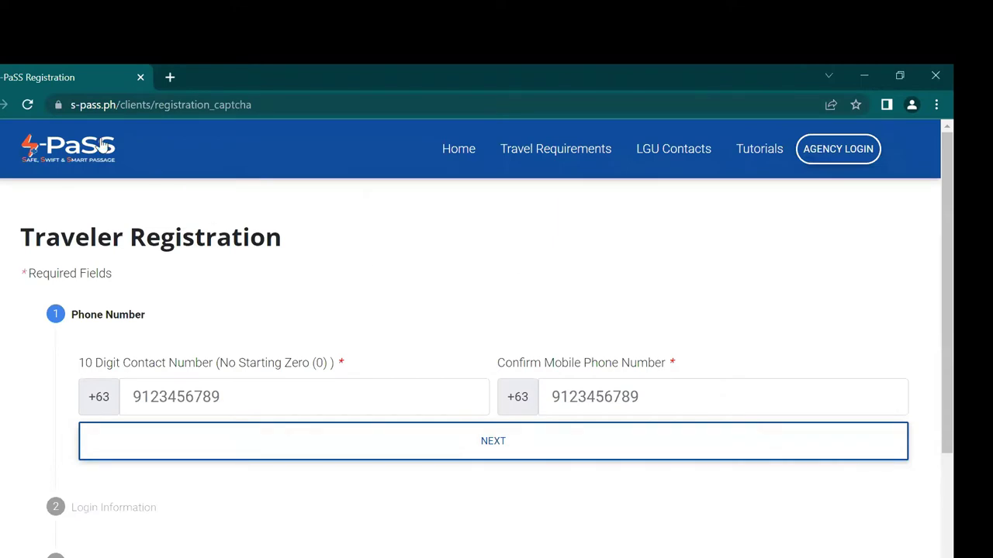
{"action": "scroll", "coordinate": [131, 320], "scroll_direction": "down", "scroll_amount": 1}
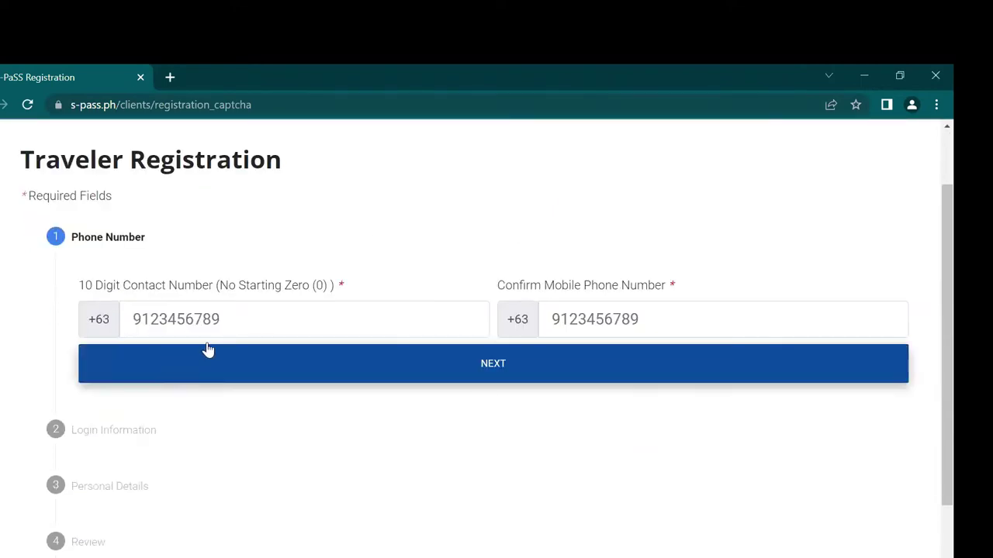
Step: Enter the mobile number in both phone fields and advance to Login Information
{"action": "left_click", "coordinate": [226, 318]}
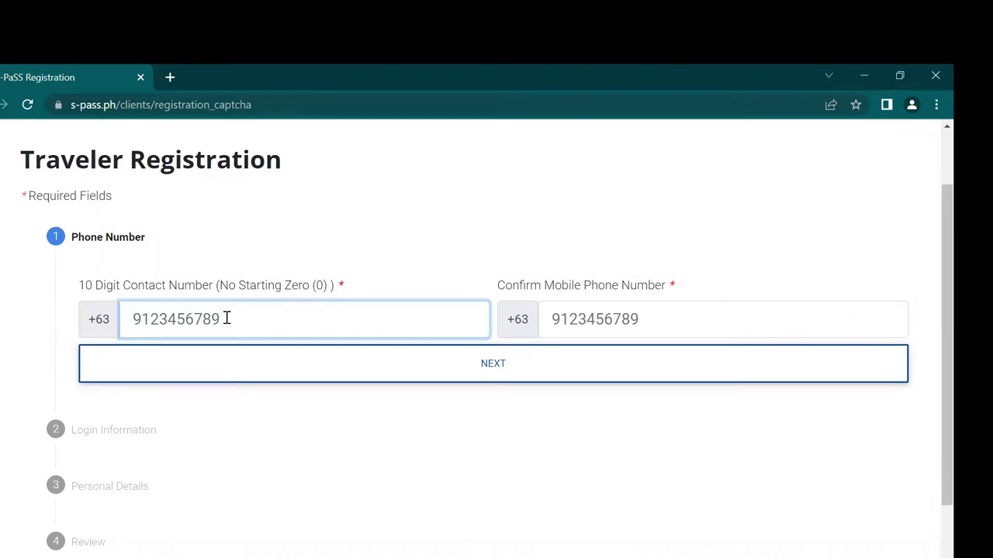
{"action": "type", "text": "912"}
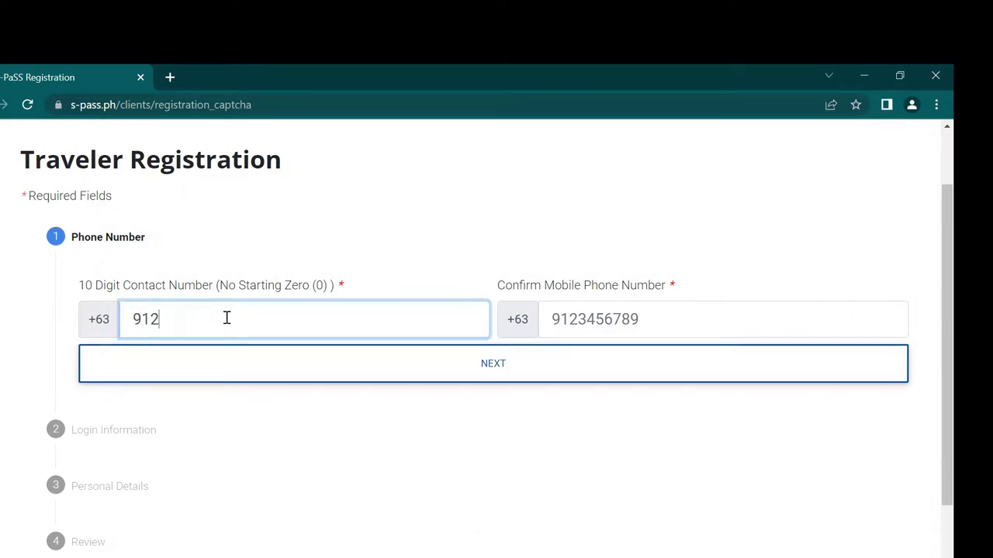
{"action": "type", "text": "3456789"}
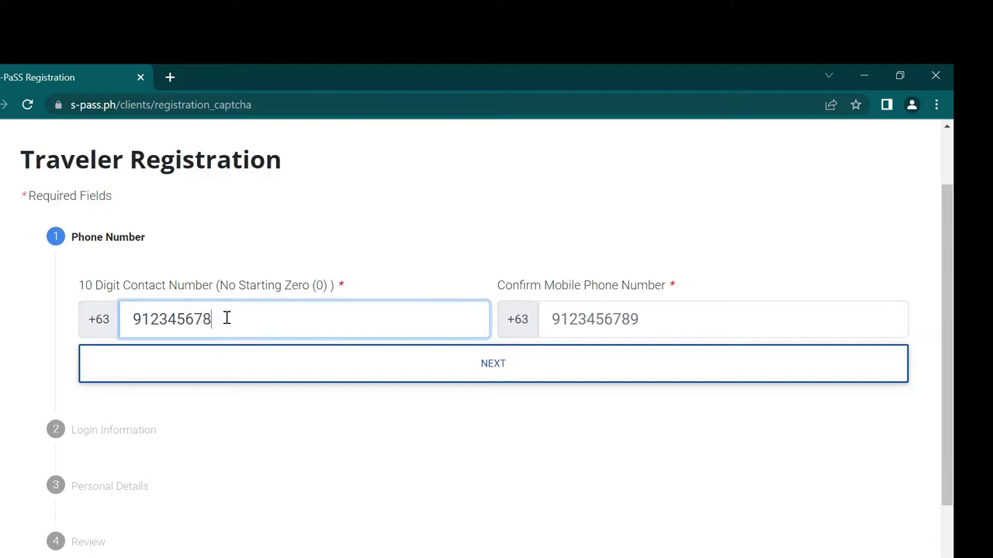
{"action": "left_click", "coordinate": [649, 318]}
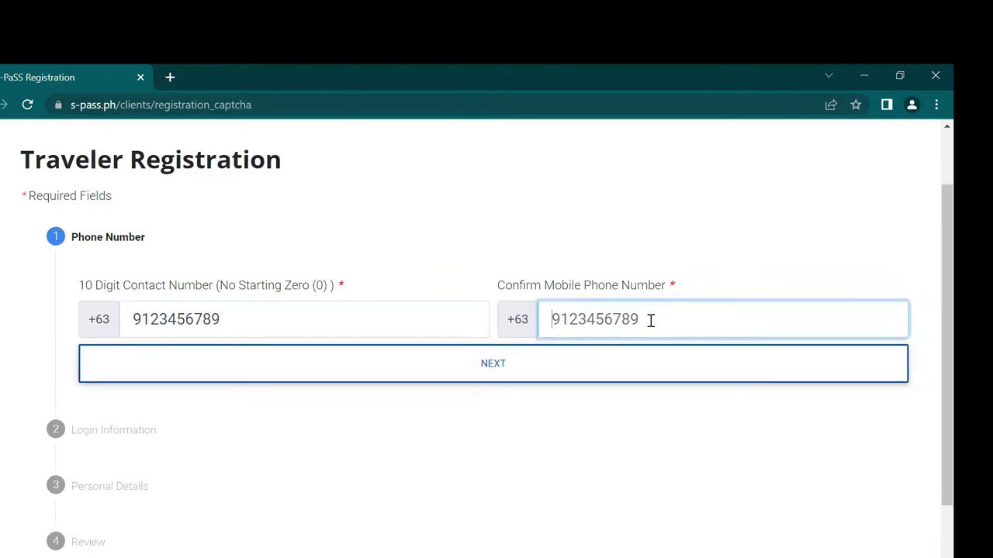
{"action": "scroll", "coordinate": [649, 321], "scroll_direction": "down", "scroll_amount": 1}
{"action": "type", "text": "9123456789"}
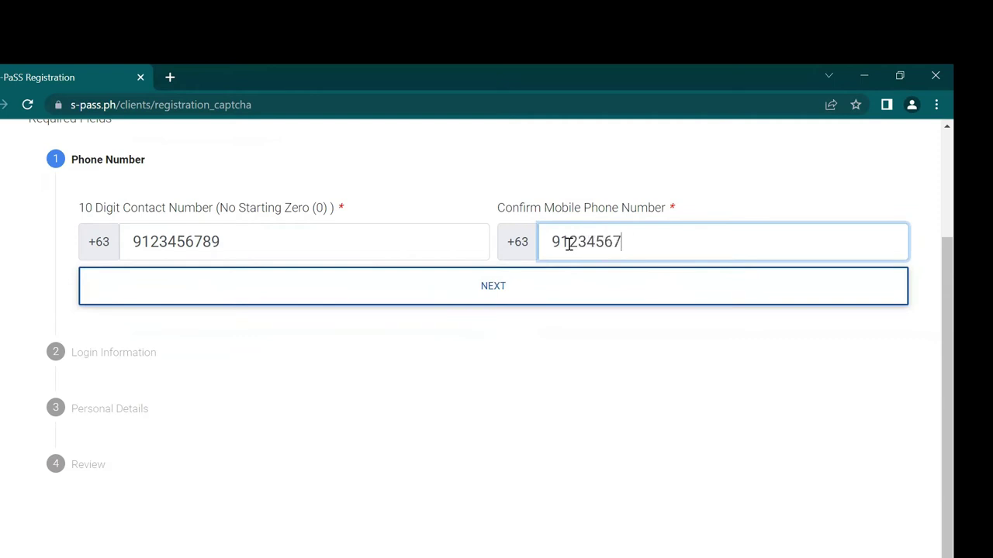
{"action": "left_click", "coordinate": [552, 266]}
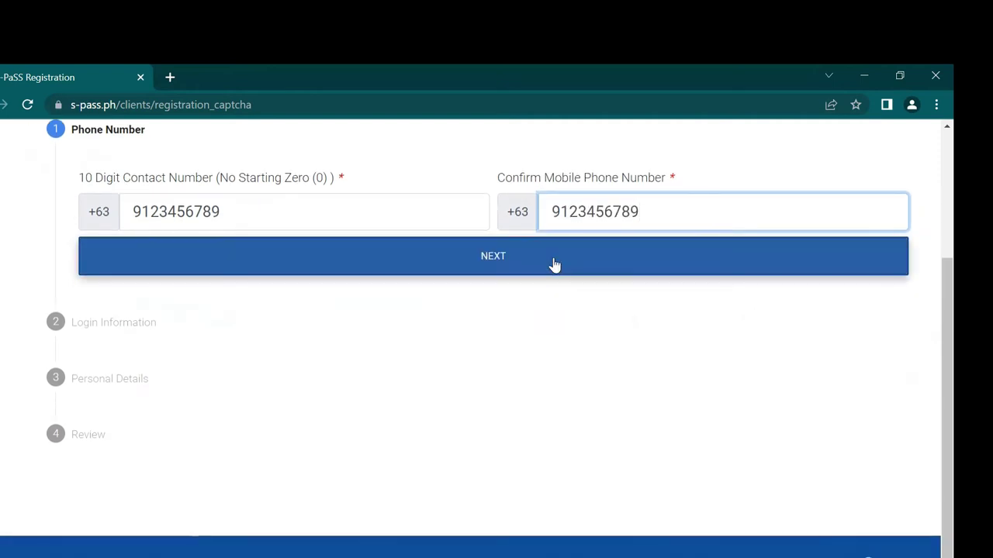
Step: Enter the account password in the Login Information fields to reach Personal Details
{"action": "scroll", "coordinate": [410, 328], "scroll_direction": "down", "scroll_amount": 2}
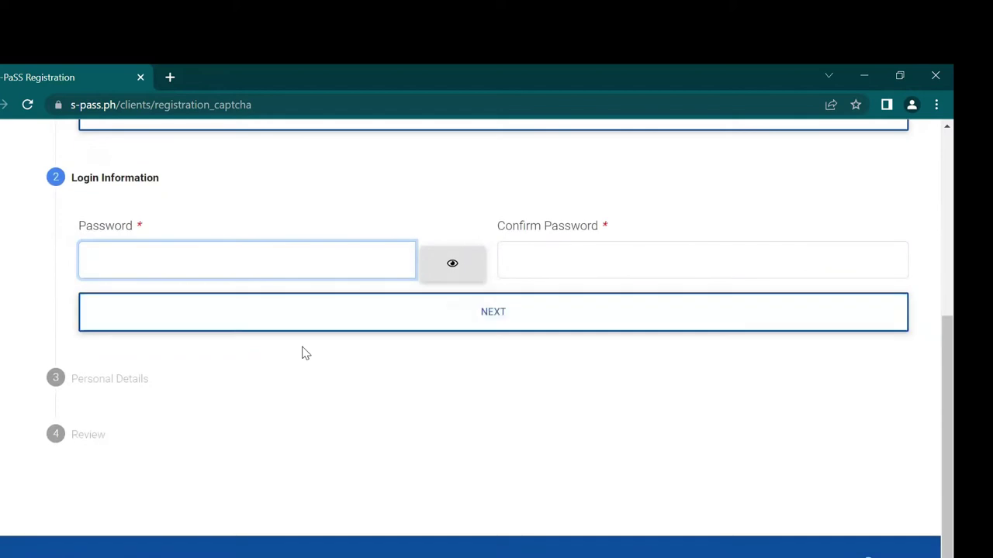
{"action": "scroll", "coordinate": [343, 306], "scroll_direction": "up", "scroll_amount": 2}
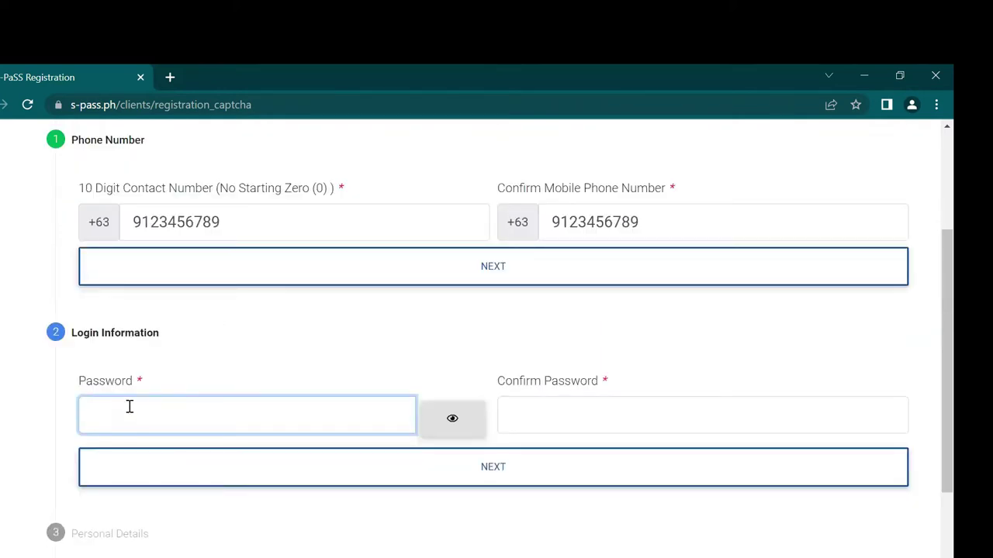
{"action": "left_click", "coordinate": [570, 419]}
{"action": "left_click", "coordinate": [184, 414]}
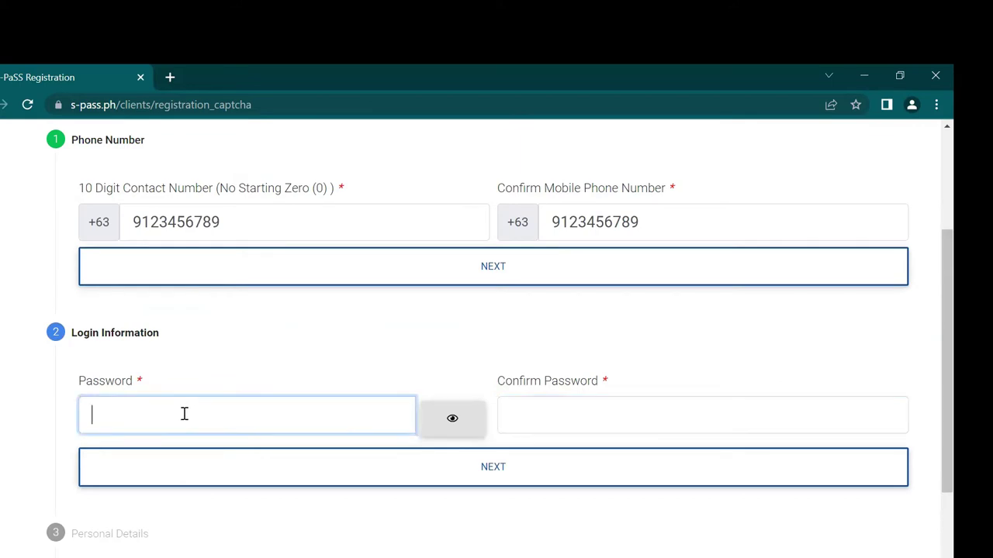
{"action": "type", "text": "Password12"}
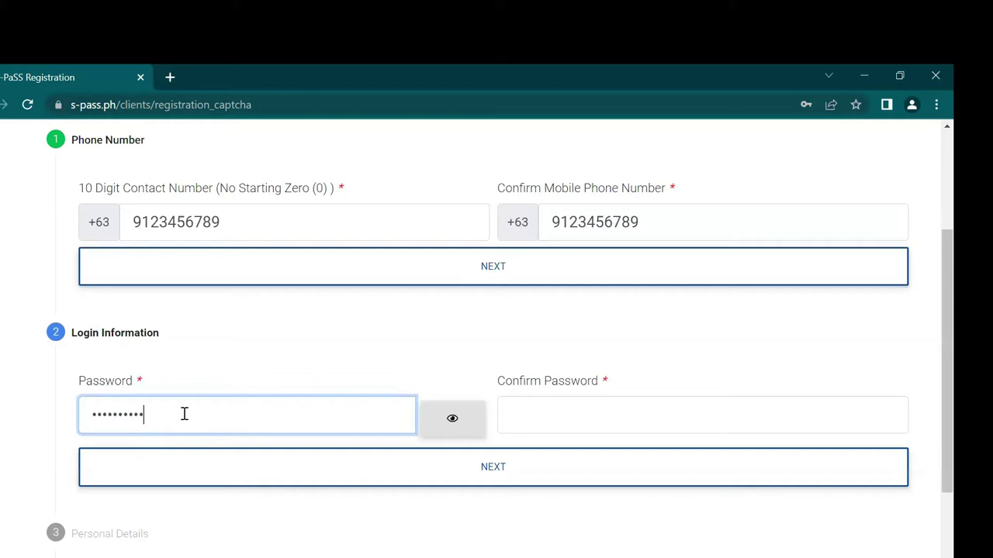
{"action": "type", "text": "3!"}
{"action": "key", "text": "Tab"}
{"action": "key", "text": "Tab"}
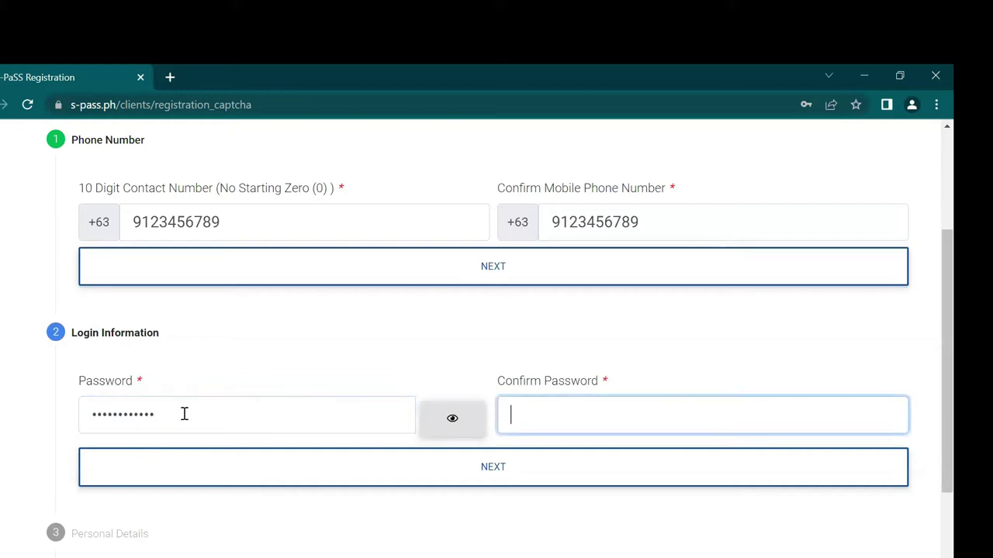
{"action": "type", "text": "Password123!"}
{"action": "scroll", "coordinate": [295, 396], "scroll_direction": "down", "scroll_amount": 2}
Step: Submit the Login Information step and move through the middle and last name fields
{"action": "left_click", "coordinate": [426, 326]}
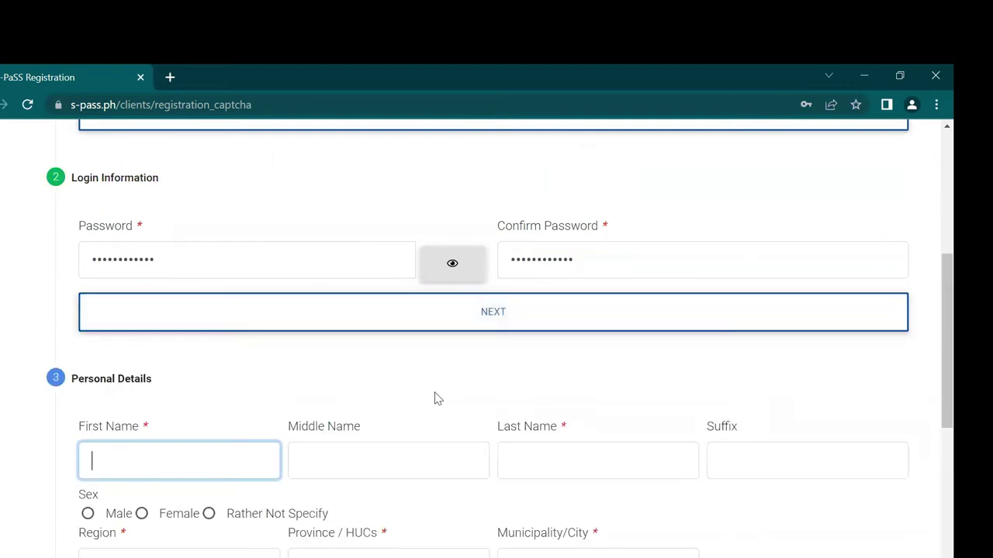
{"action": "scroll", "coordinate": [233, 388], "scroll_direction": "down", "scroll_amount": 3}
{"action": "scroll", "coordinate": [155, 357], "scroll_direction": "up", "scroll_amount": 1}
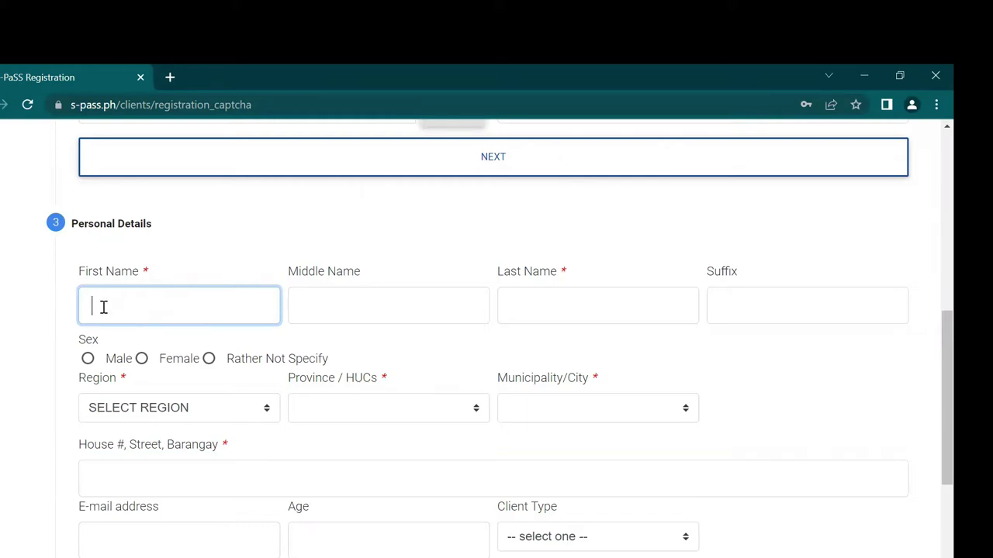
{"action": "left_click", "coordinate": [364, 298]}
{"action": "left_click", "coordinate": [586, 299]}
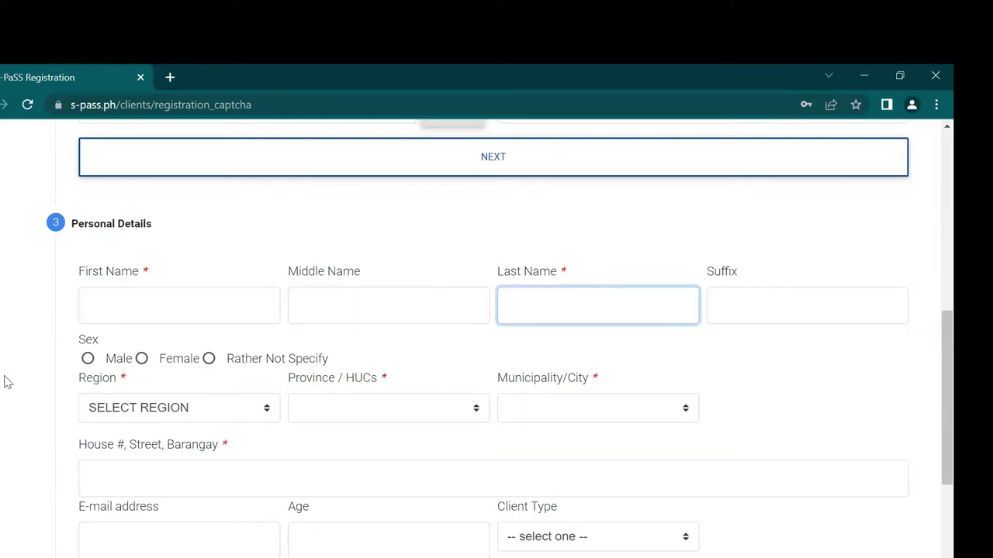
{"action": "scroll", "coordinate": [155, 358], "scroll_direction": "down", "scroll_amount": 1}
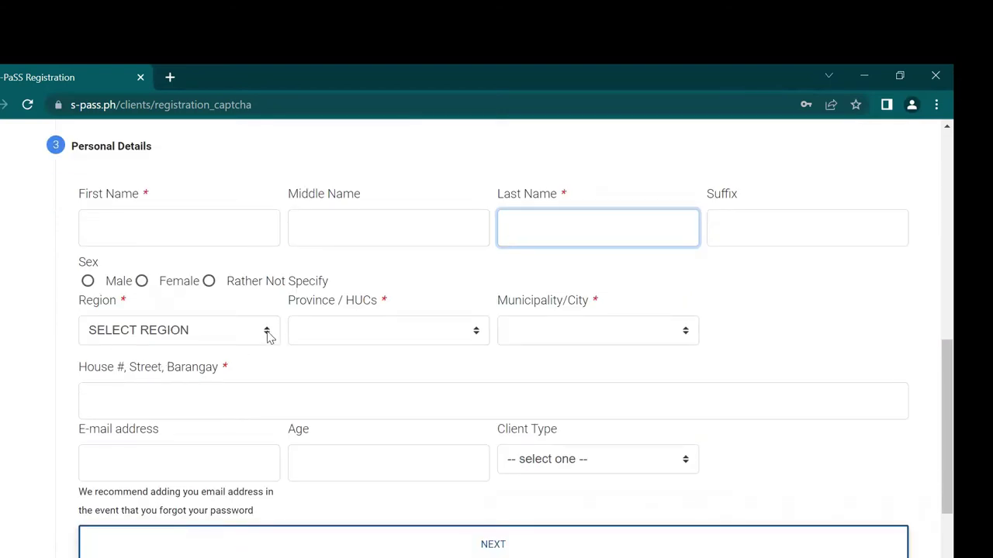
Step: Set Region to REGION IV-A (CALABARZON), Province to LAGUNA and Municipality to LUMBAN
{"action": "left_click", "coordinate": [267, 332]}
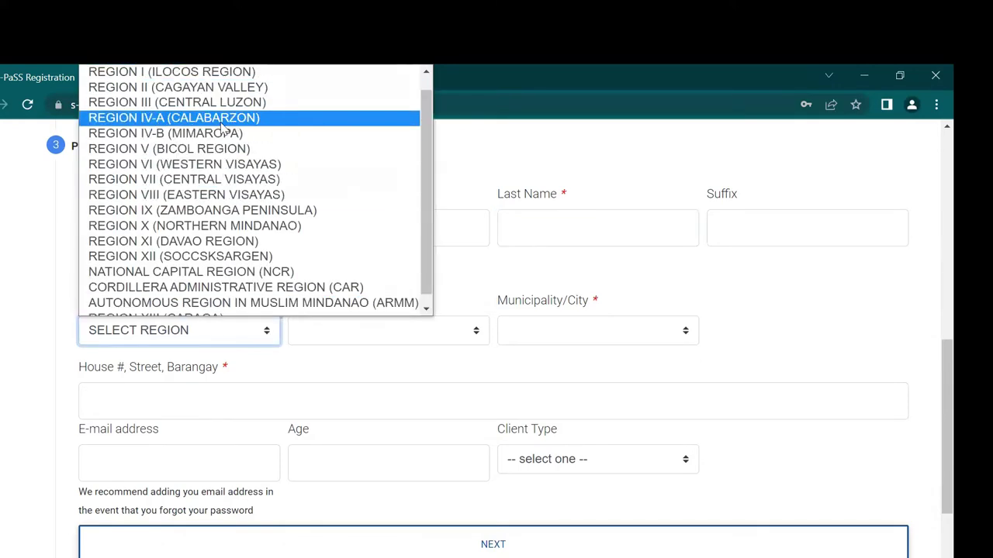
{"action": "left_click", "coordinate": [223, 128]}
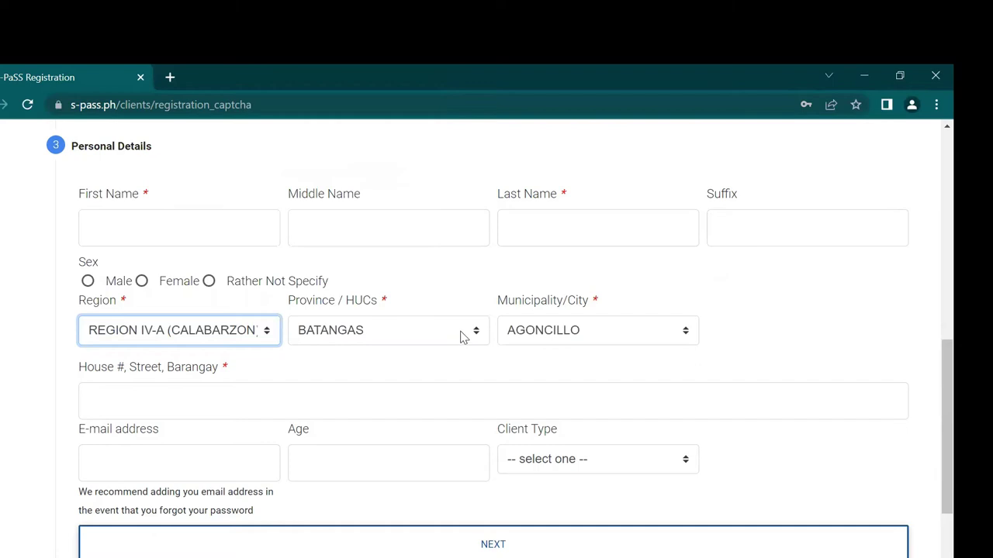
{"action": "left_click", "coordinate": [461, 335]}
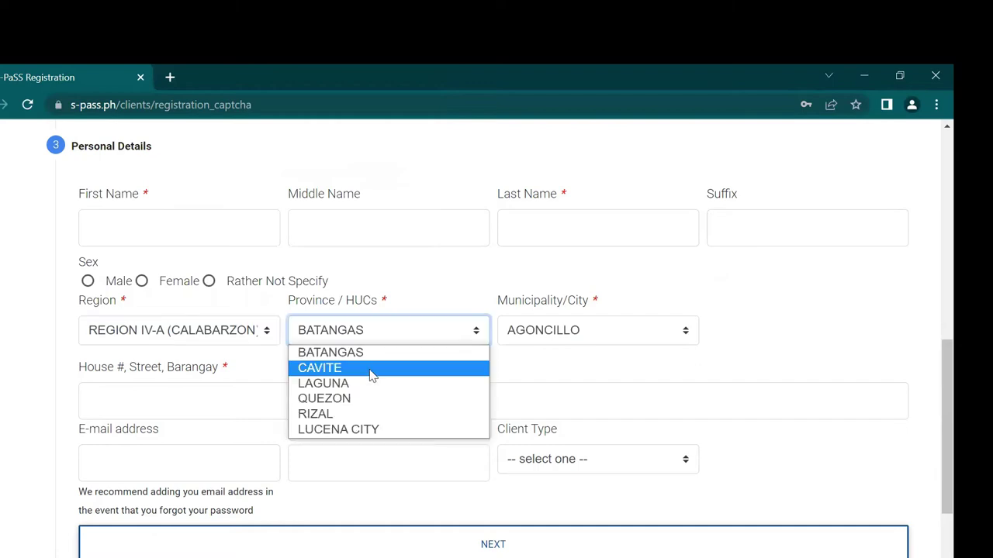
{"action": "left_click", "coordinate": [324, 383]}
{"action": "left_click", "coordinate": [596, 330]}
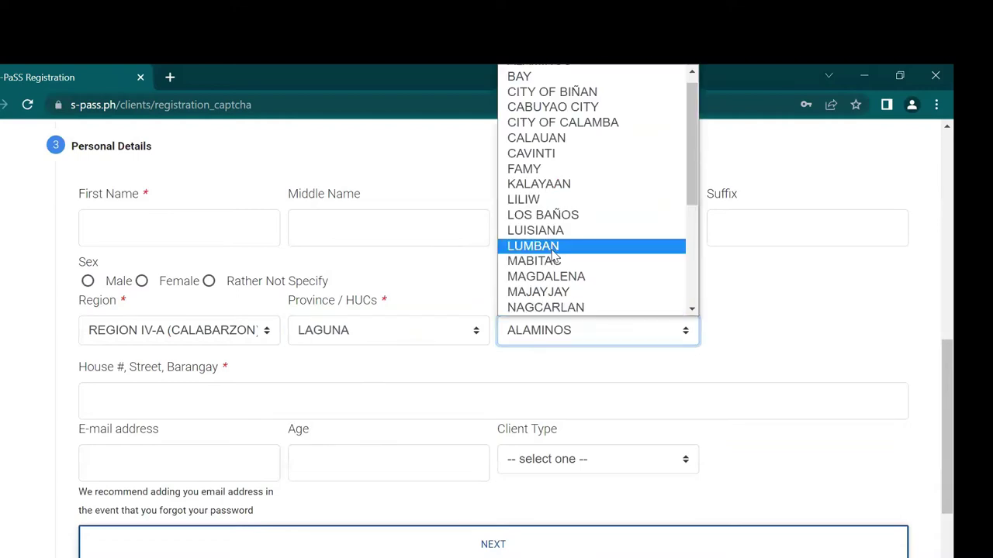
{"action": "key", "text": "Return"}
Step: Fill in the street address and the e-mail address in Personal Details
{"action": "scroll", "coordinate": [200, 401], "scroll_direction": "down", "scroll_amount": 2}
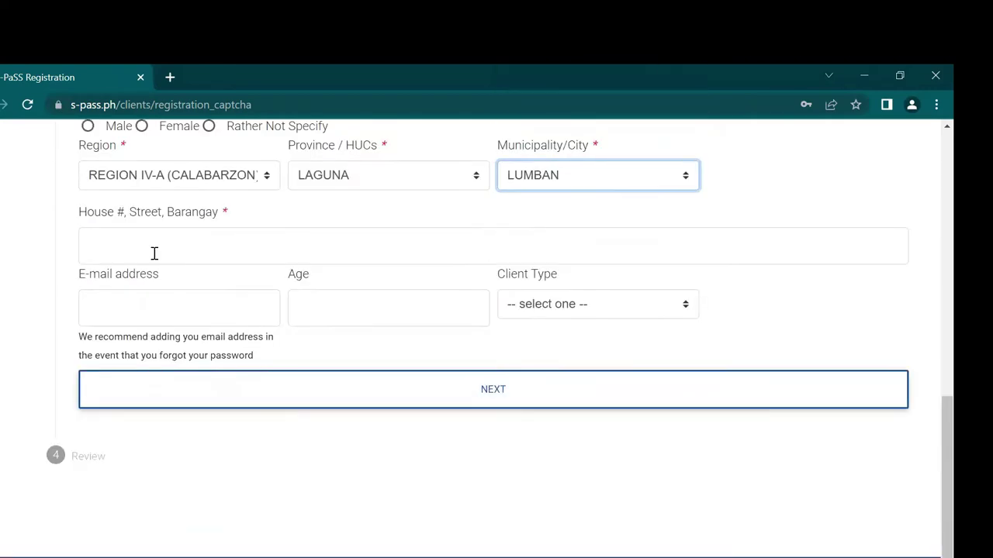
{"action": "left_click", "coordinate": [200, 249]}
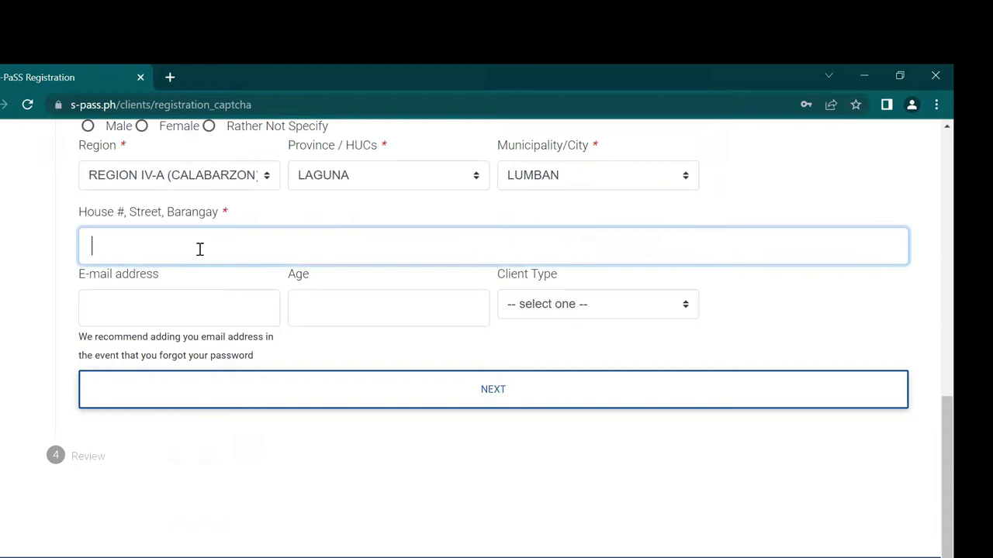
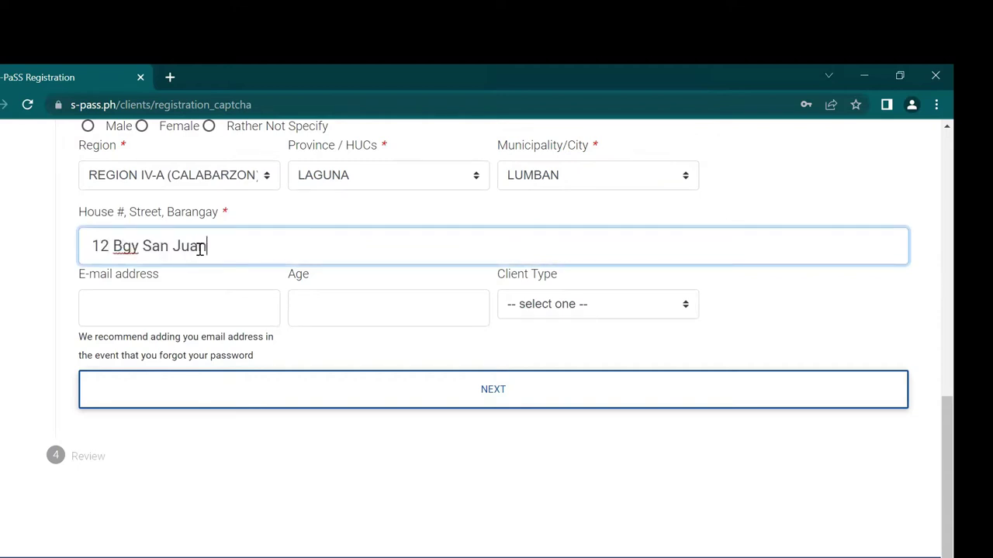
{"action": "left_click", "coordinate": [207, 311]}
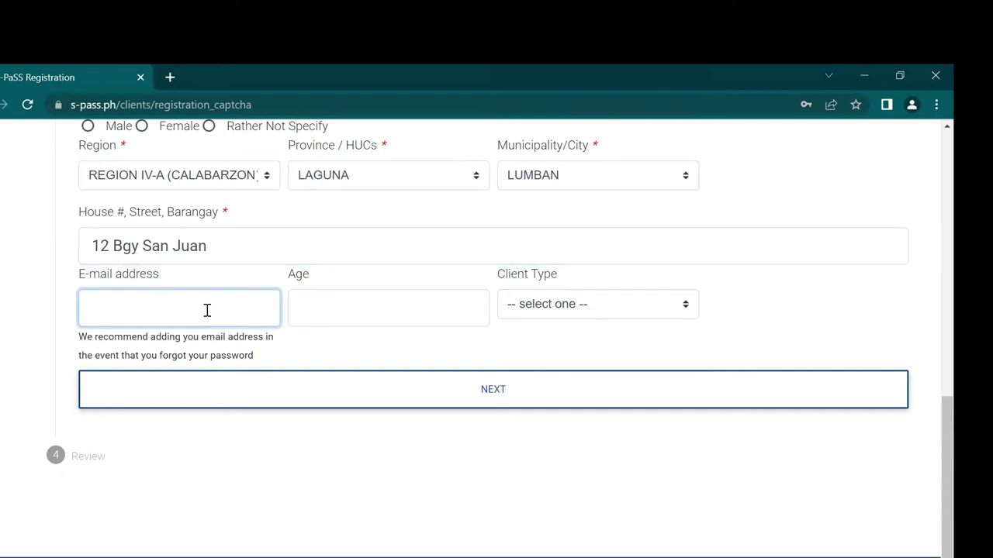
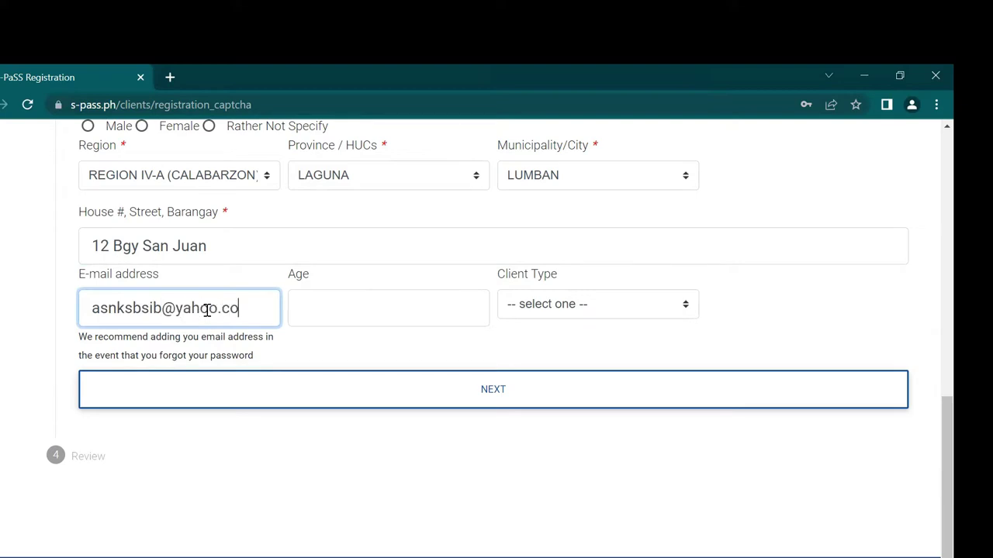
Step: Set the age to 25 and Client Type to Individual
{"action": "key", "text": "Tab"}
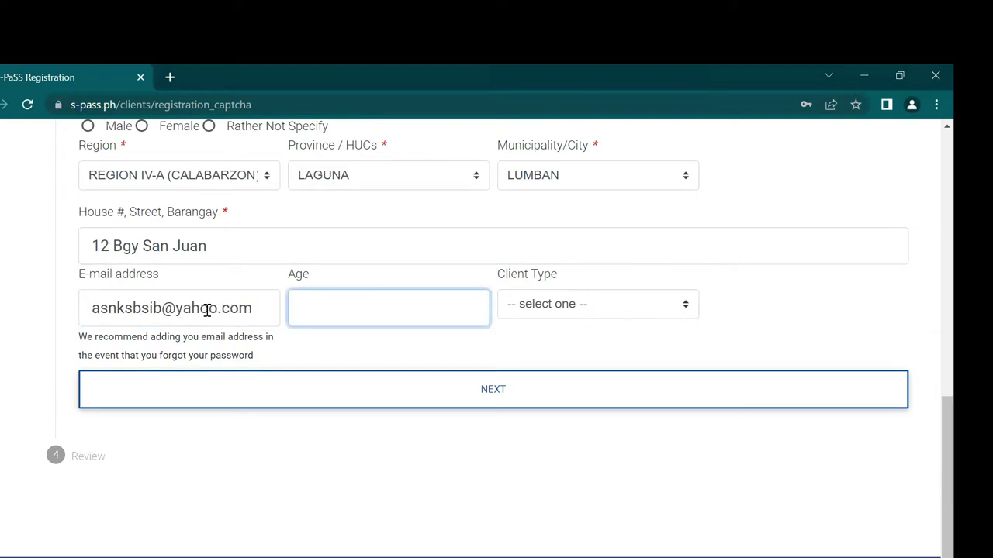
{"action": "type", "text": "25"}
{"action": "key", "text": "Tab"}
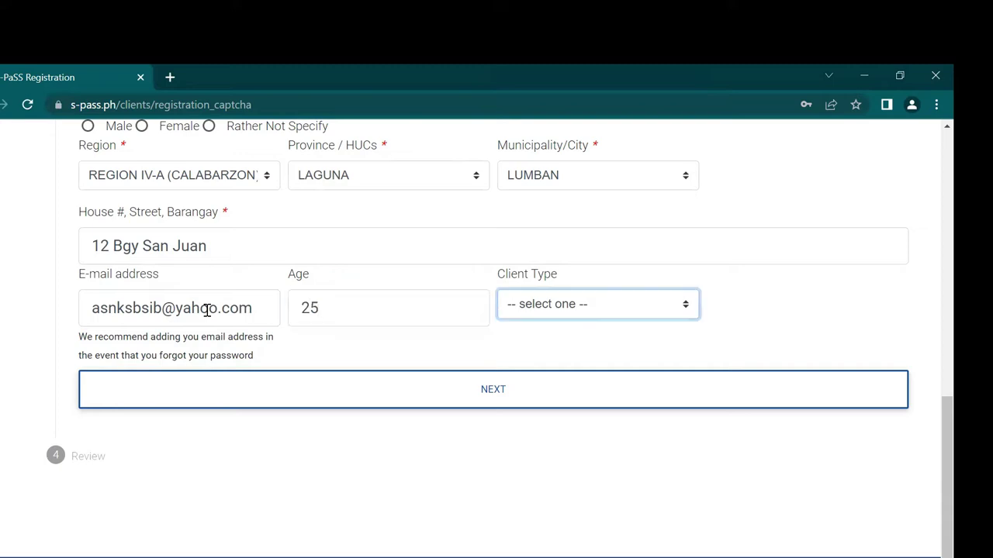
{"action": "left_click", "coordinate": [686, 310]}
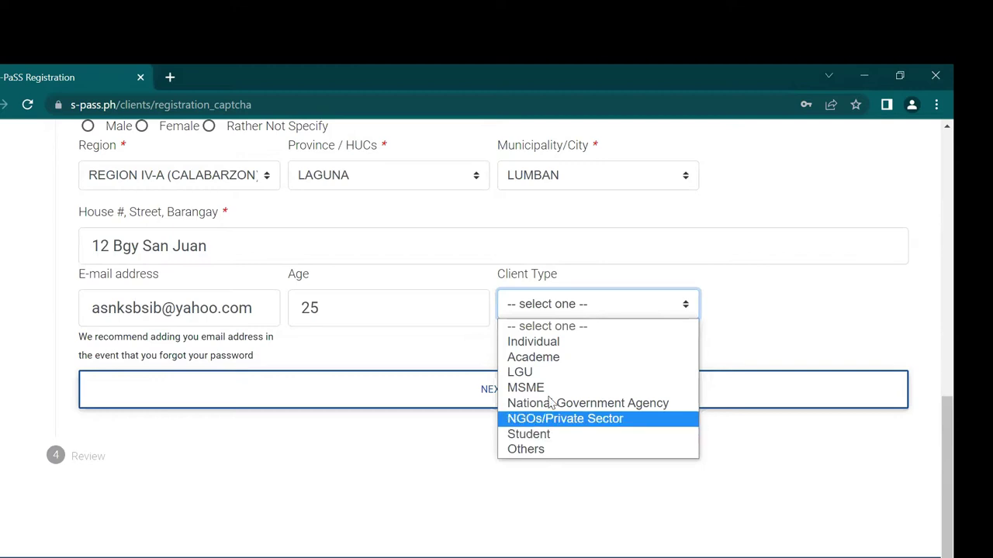
{"action": "left_click", "coordinate": [632, 347]}
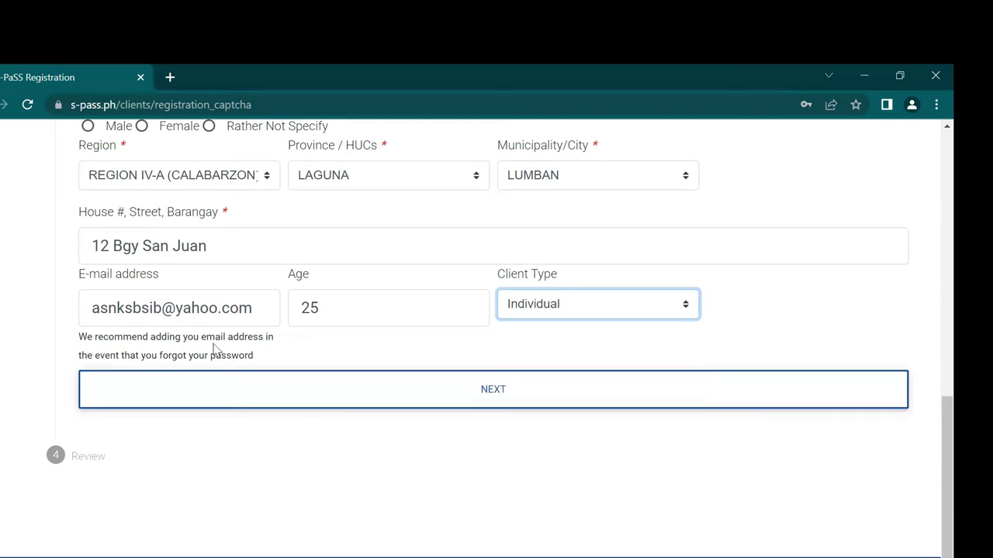
Step: Attempt to advance the registration past the Personal Details step
{"action": "left_click", "coordinate": [247, 396]}
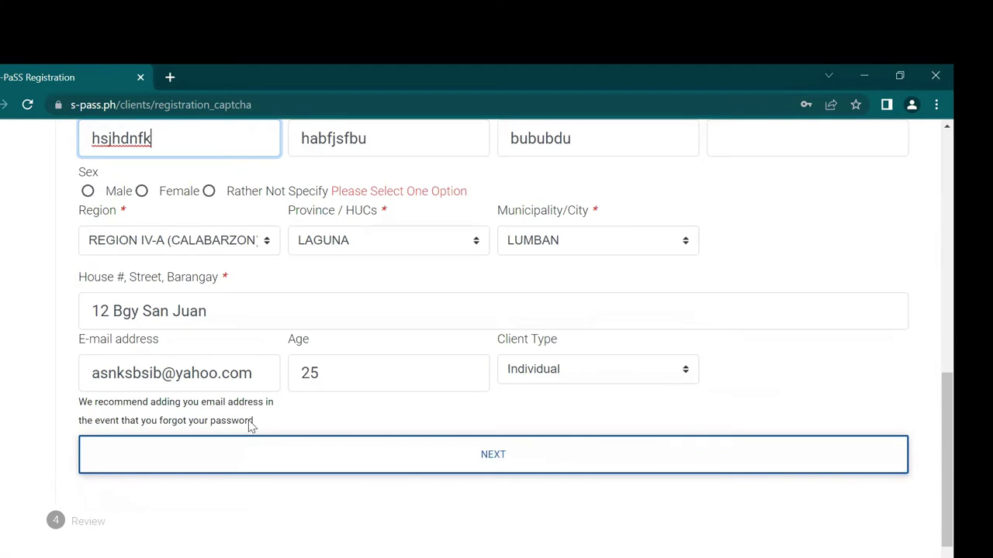
{"action": "scroll", "coordinate": [428, 394], "scroll_direction": "down", "scroll_amount": 1}
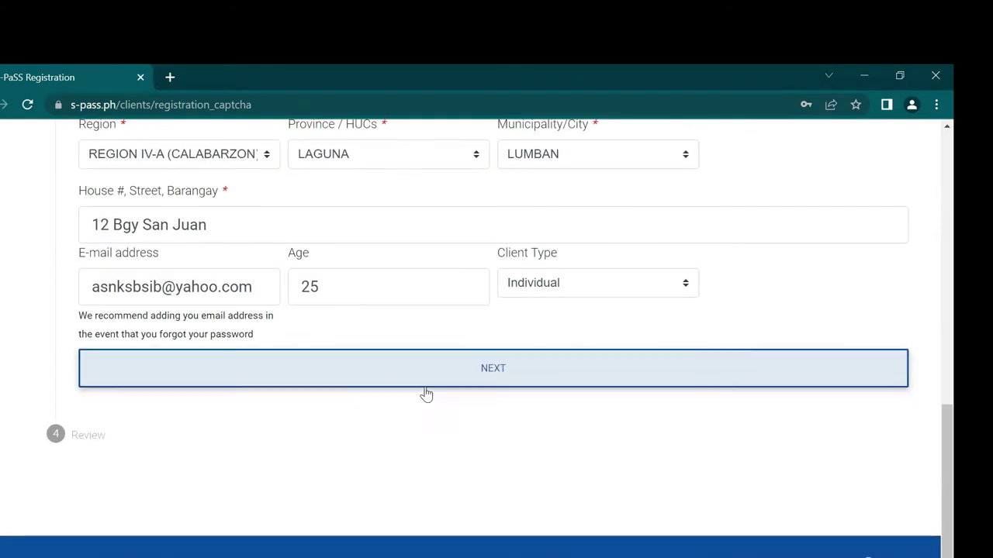
{"action": "scroll", "coordinate": [252, 411], "scroll_direction": "up", "scroll_amount": 7}
{"action": "scroll", "coordinate": [252, 412], "scroll_direction": "up", "scroll_amount": 1}
{"action": "scroll", "coordinate": [233, 419], "scroll_direction": "down", "scroll_amount": 10}
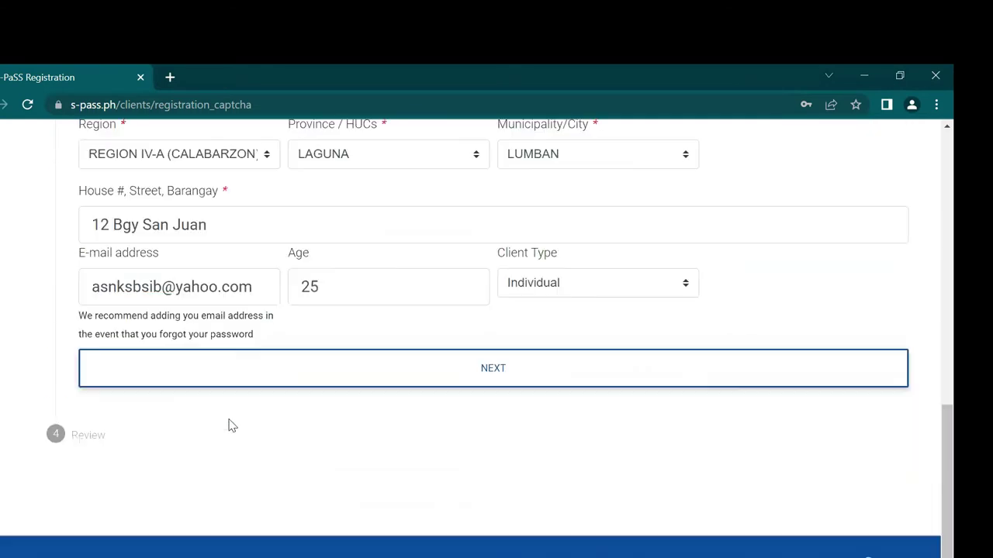
Step: Try the Review step, then return to the S-PaSS Homepage via back-button history
{"action": "left_click", "coordinate": [97, 446]}
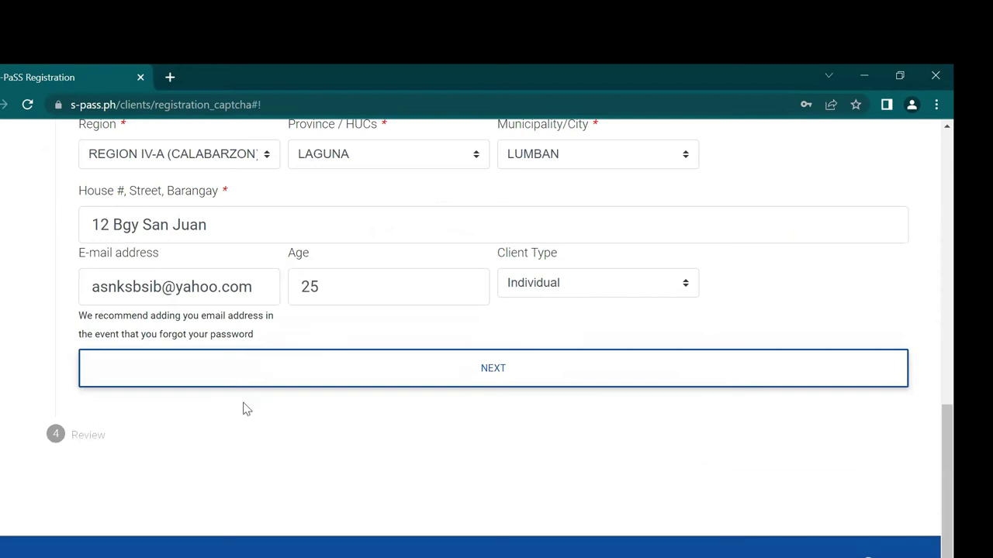
{"action": "scroll", "coordinate": [235, 429], "scroll_direction": "up", "scroll_amount": 5}
{"action": "scroll", "coordinate": [235, 430], "scroll_direction": "up", "scroll_amount": 4}
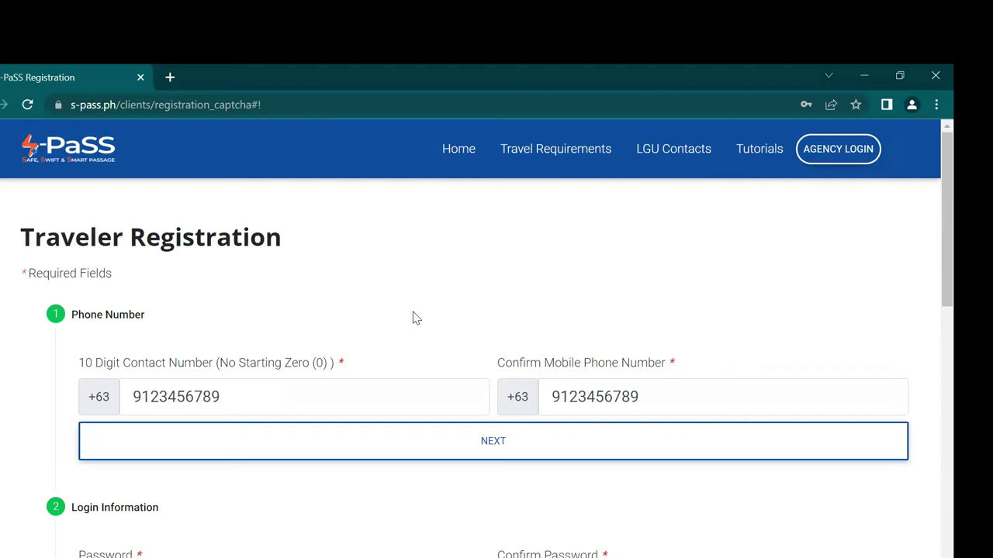
{"action": "scroll", "coordinate": [412, 317], "scroll_direction": "down", "scroll_amount": 9}
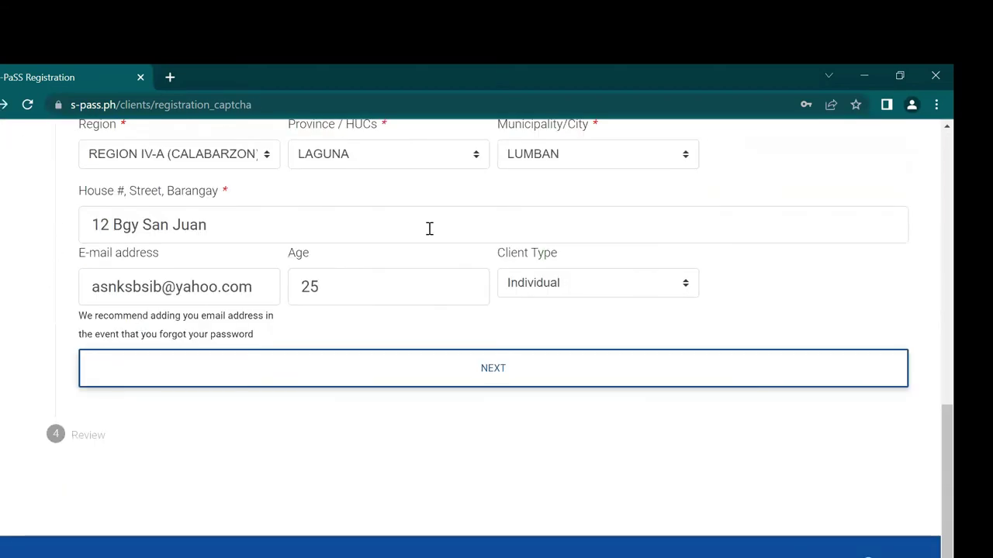
{"action": "right_click", "coordinate": [4, 104]}
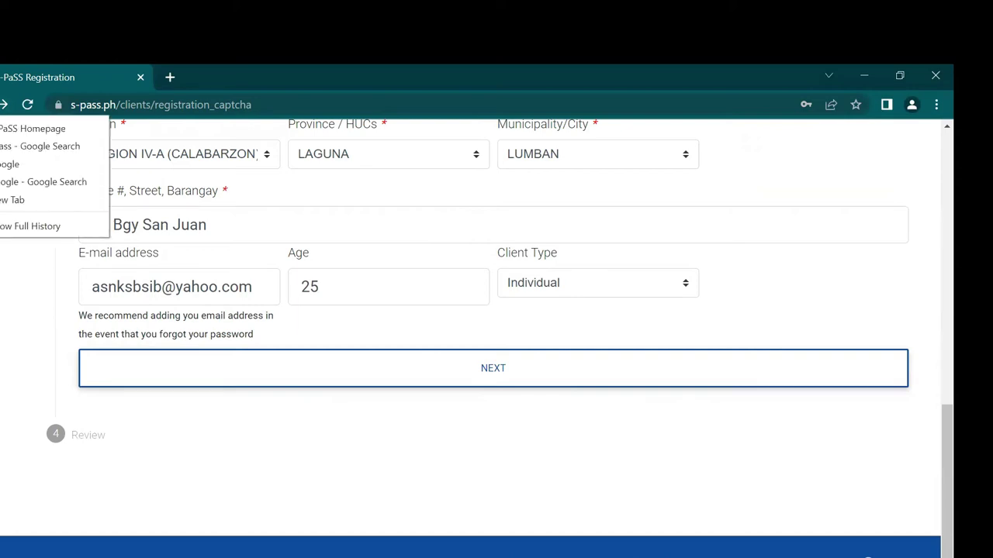
{"action": "left_click", "coordinate": [11, 161]}
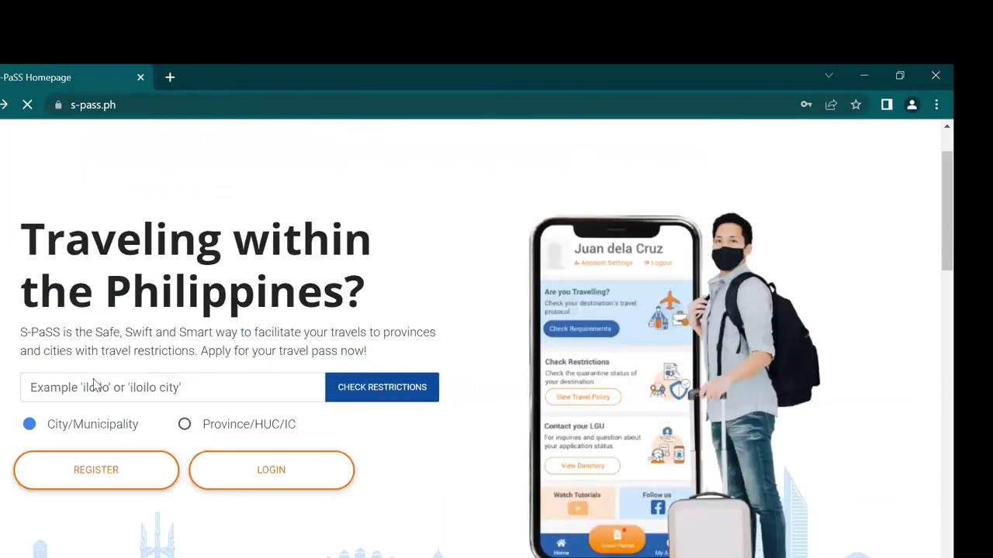
Step: Open the Traveler Login page from the S-PaSS homepage
{"action": "scroll", "coordinate": [93, 382], "scroll_direction": "down", "scroll_amount": 2}
{"action": "scroll", "coordinate": [263, 334], "scroll_direction": "up", "scroll_amount": 1}
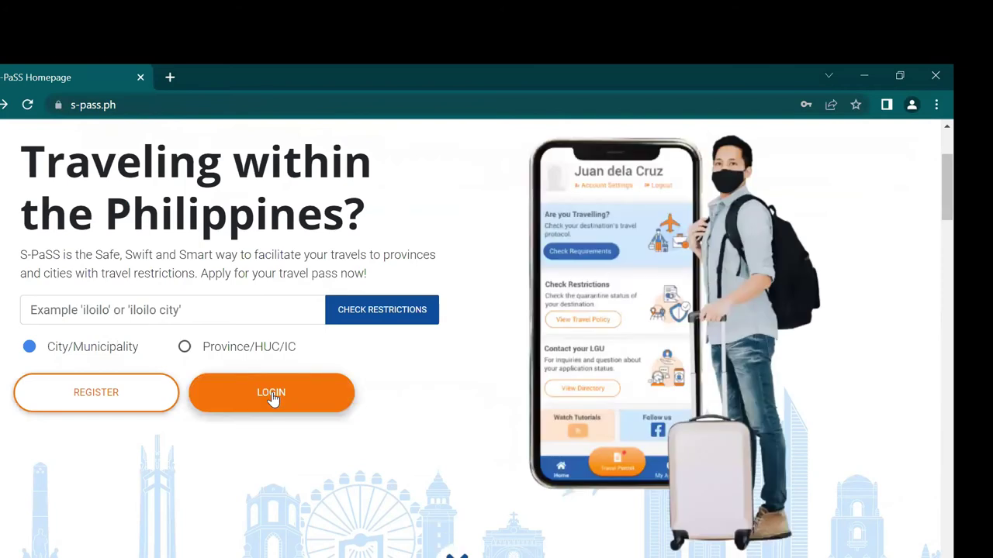
{"action": "left_click", "coordinate": [272, 394]}
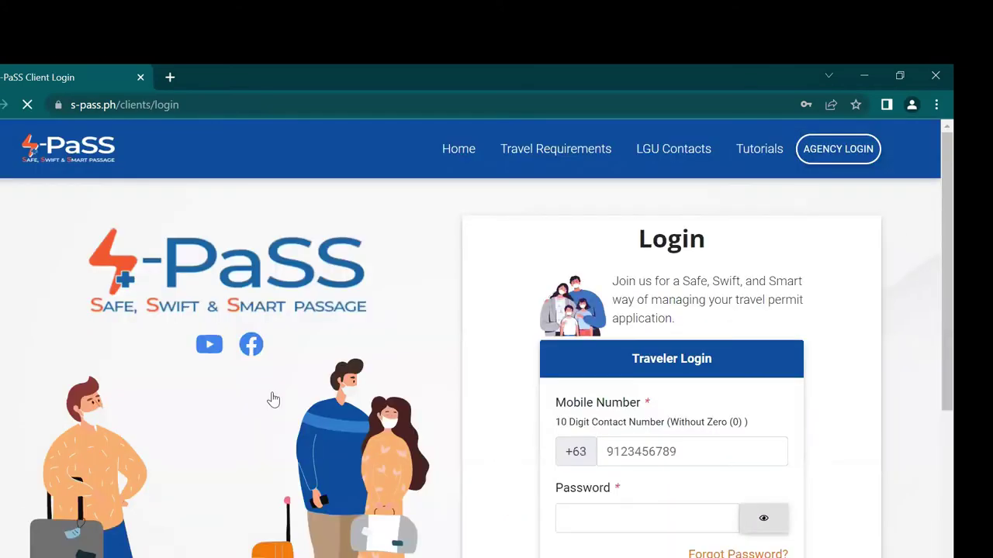
{"action": "scroll", "coordinate": [455, 378], "scroll_direction": "down", "scroll_amount": 2}
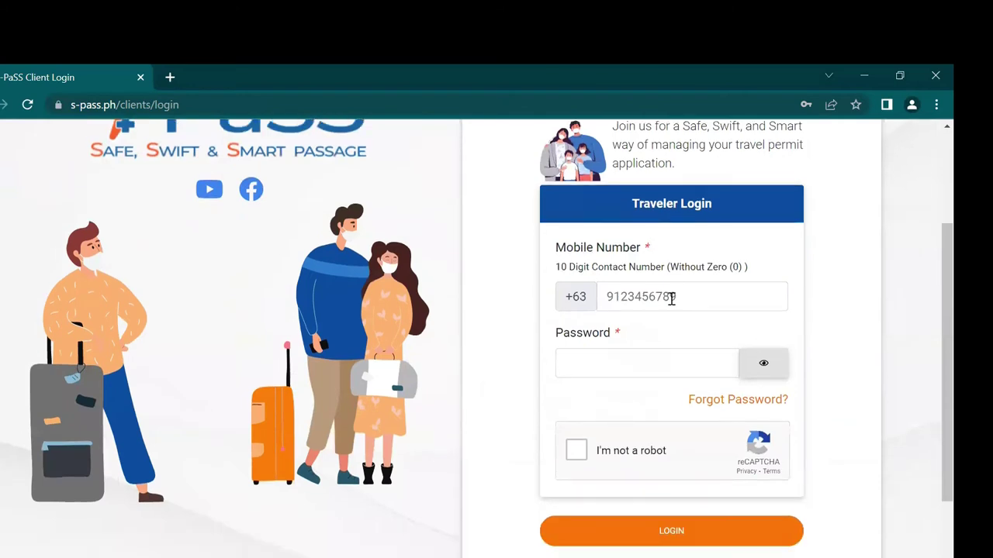
{"action": "scroll", "coordinate": [672, 298], "scroll_direction": "up", "scroll_amount": 2}
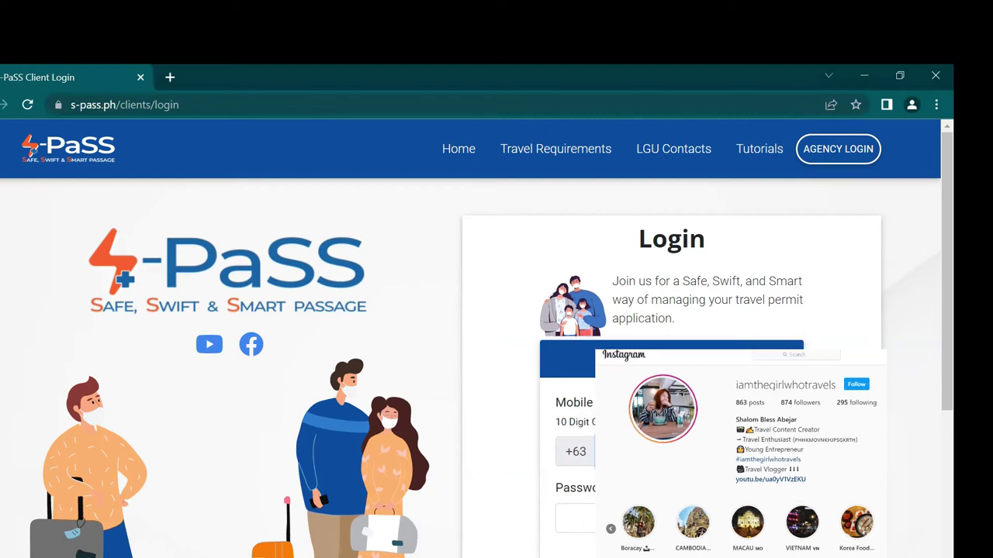
Step: Enter the account password and sign in to reach the Traveler Dashboard
{"action": "left_click", "coordinate": [574, 518]}
{"action": "type", "text": "•••••••"}
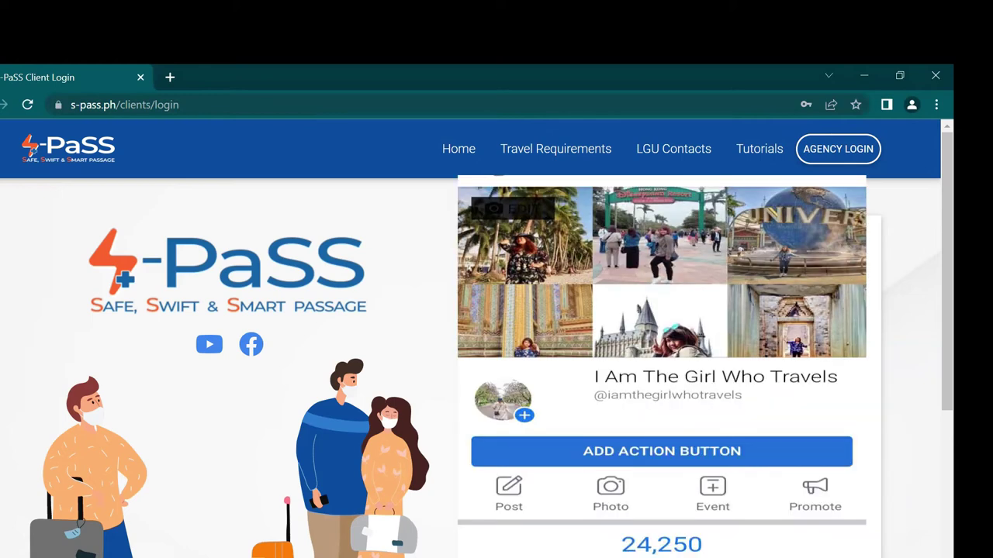
{"action": "scroll", "coordinate": [232, 349], "scroll_direction": "down", "scroll_amount": 3}
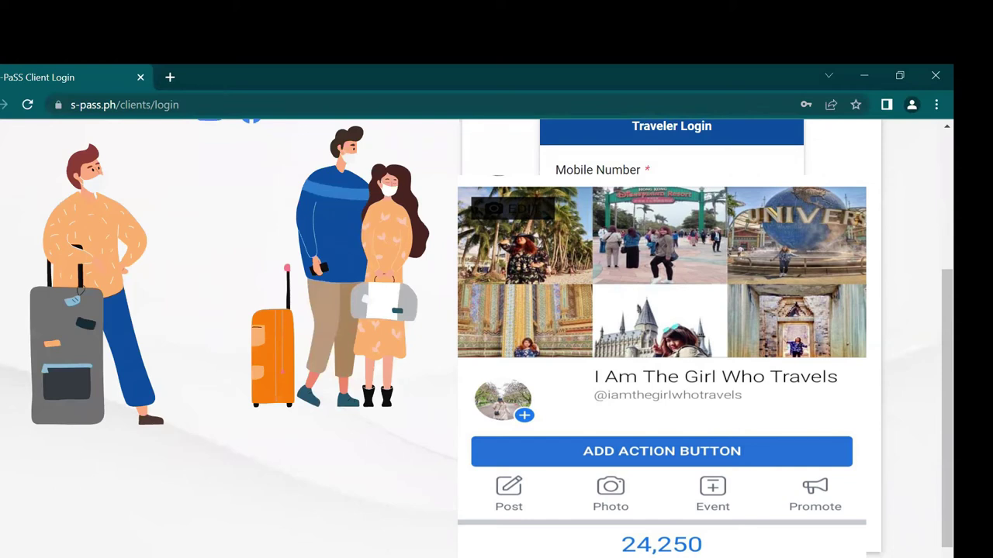
{"action": "key", "text": "Return"}
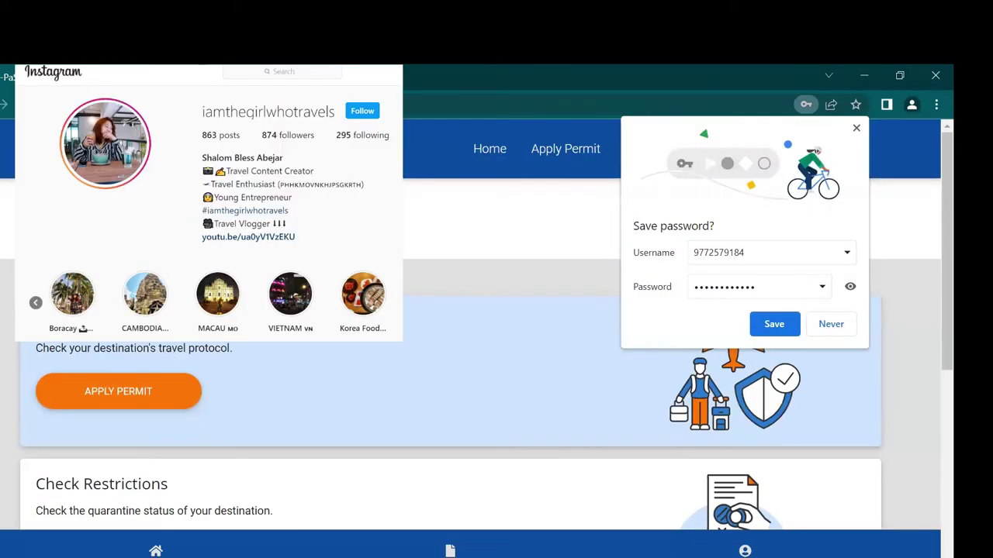
{"action": "scroll", "coordinate": [437, 222], "scroll_direction": "down", "scroll_amount": 1}
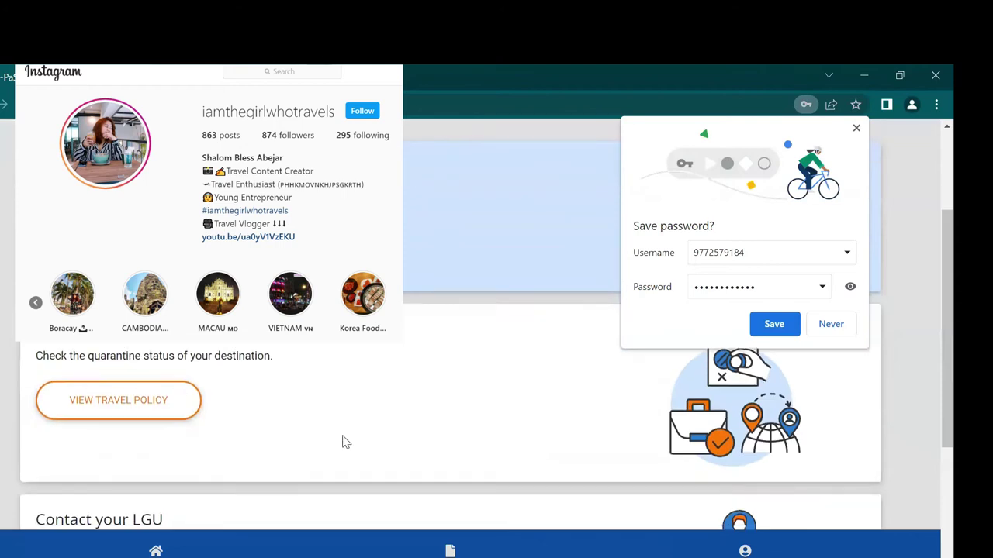
{"action": "scroll", "coordinate": [332, 459], "scroll_direction": "up", "scroll_amount": 2}
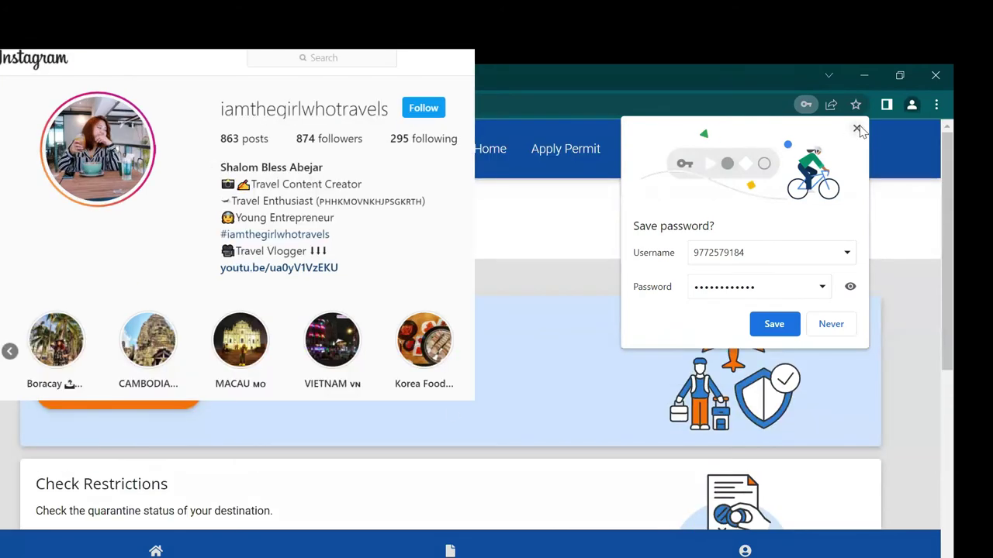
{"action": "scroll", "coordinate": [450, 413], "scroll_direction": "down", "scroll_amount": 1}
{"action": "scroll", "coordinate": [271, 375], "scroll_direction": "down", "scroll_amount": 2}
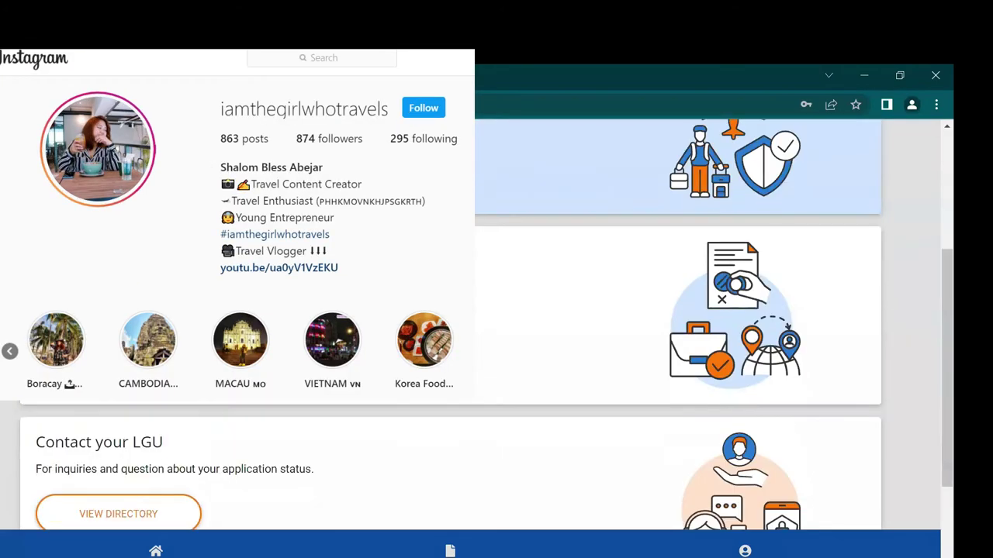
Step: Open the travel policy table and search it for 'el n' to find El Nido
{"action": "left_click", "coordinate": [121, 327]}
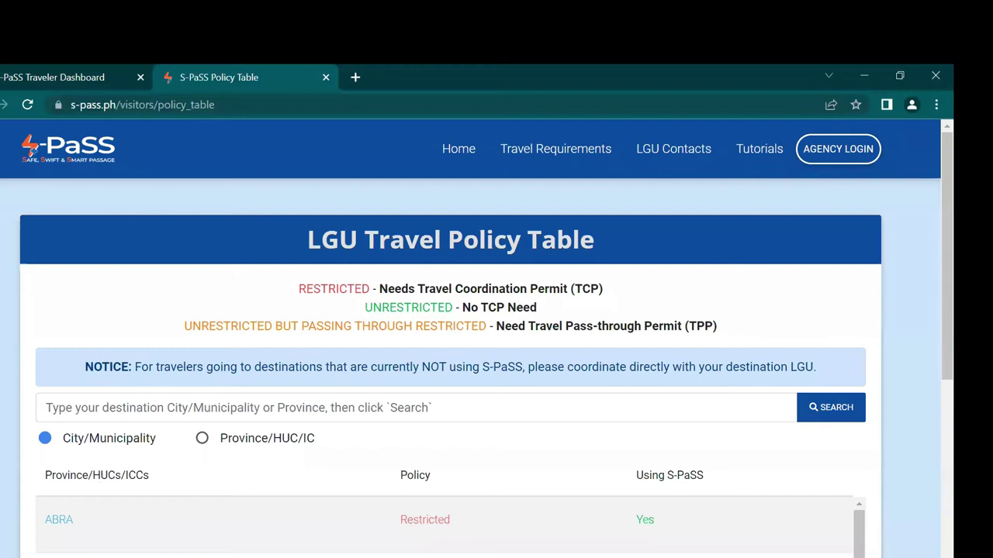
{"action": "scroll", "coordinate": [151, 466], "scroll_direction": "down", "scroll_amount": 5}
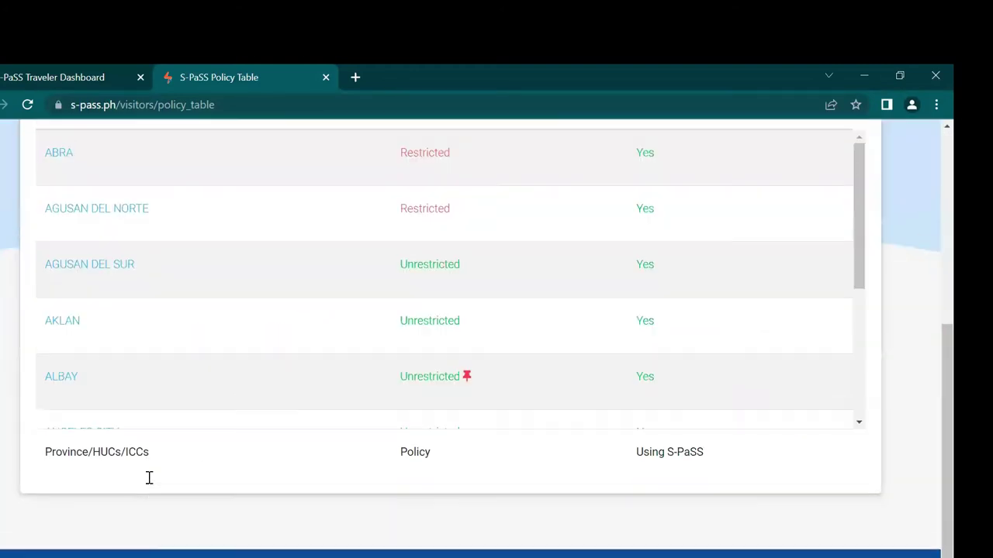
{"action": "scroll", "coordinate": [148, 476], "scroll_direction": "up", "scroll_amount": 4}
{"action": "left_click", "coordinate": [99, 334]}
{"action": "type", "text": "el nido"}
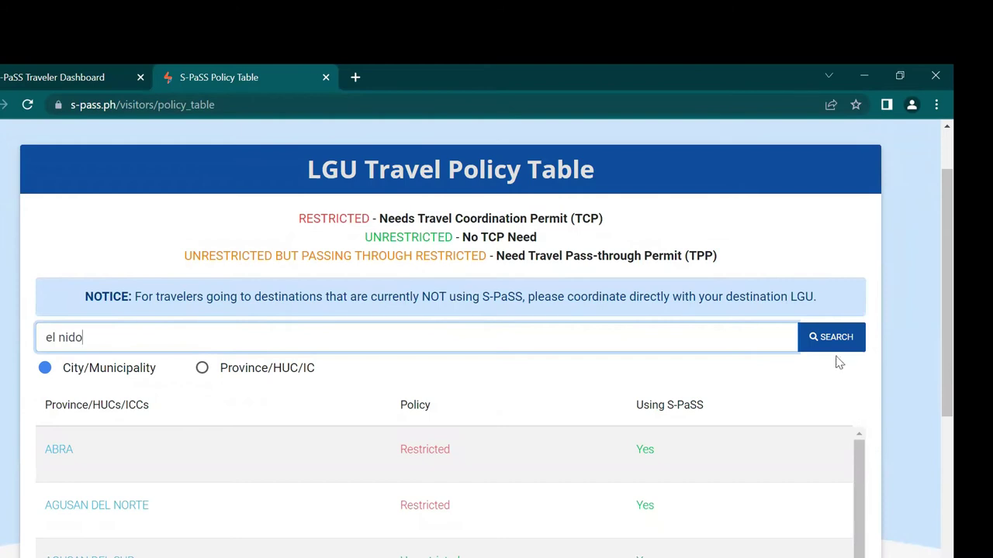
{"action": "left_click", "coordinate": [831, 338]}
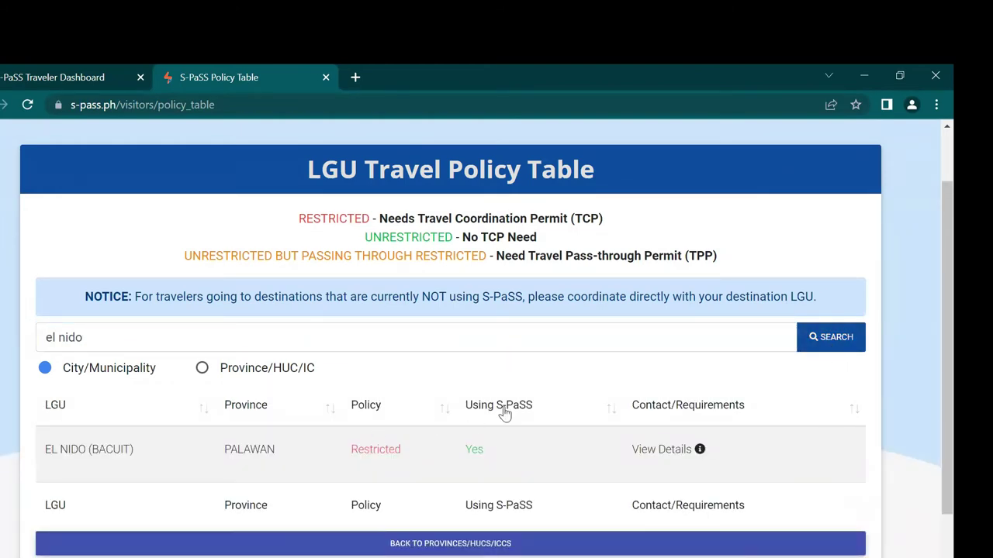
{"action": "scroll", "coordinate": [435, 353], "scroll_direction": "down", "scroll_amount": 1}
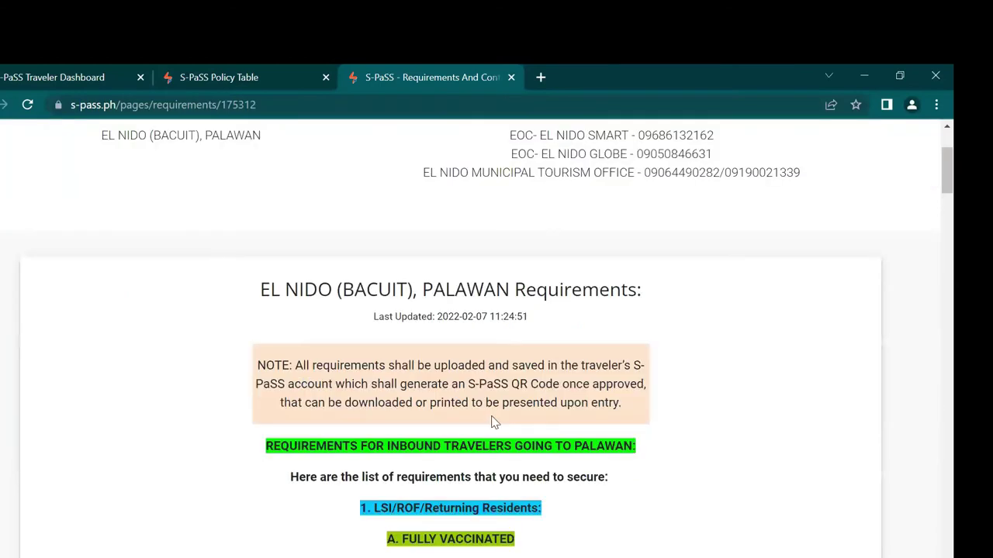
{"action": "scroll", "coordinate": [433, 525], "scroll_direction": "down", "scroll_amount": 1}
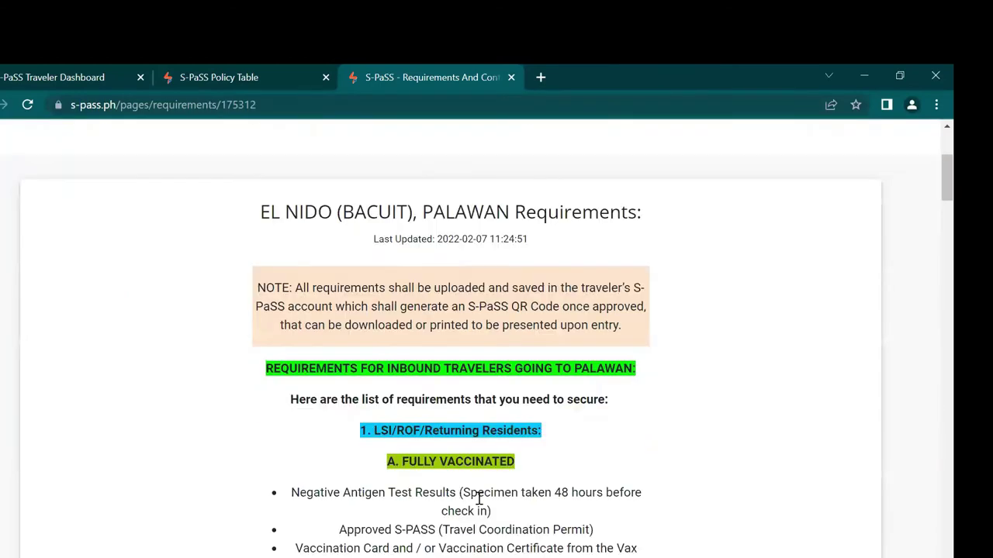
{"action": "scroll", "coordinate": [465, 449], "scroll_direction": "down", "scroll_amount": 1}
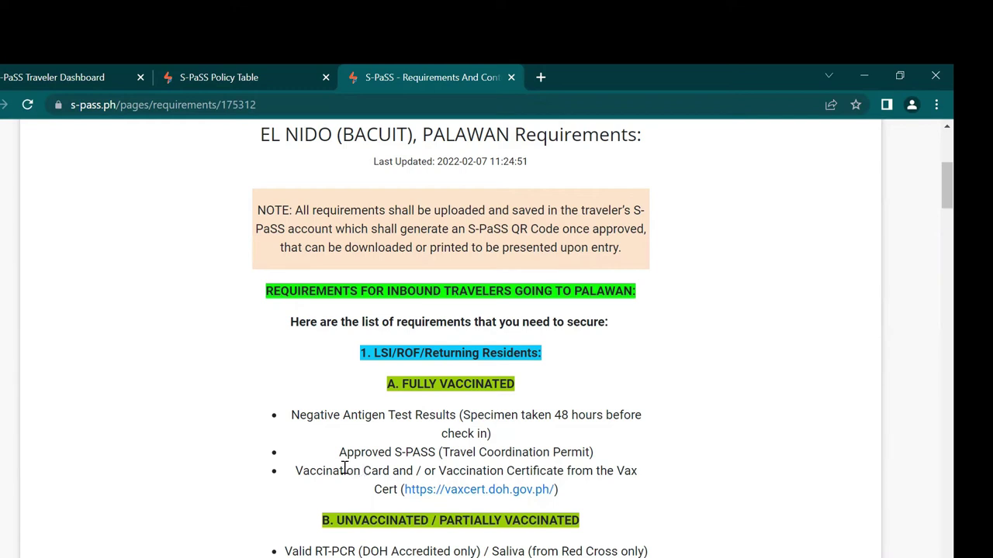
{"action": "scroll", "coordinate": [364, 481], "scroll_direction": "down", "scroll_amount": 4}
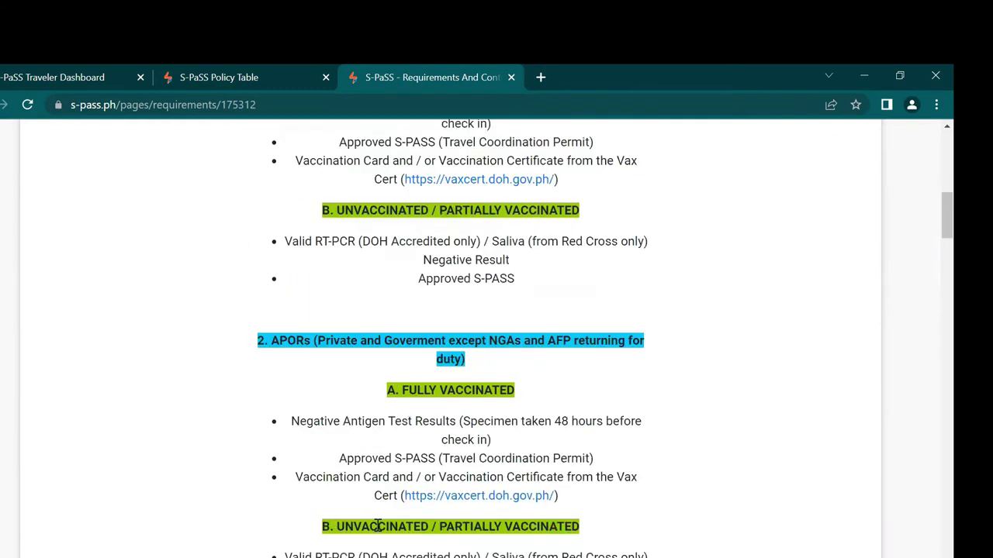
{"action": "scroll", "coordinate": [457, 417], "scroll_direction": "up", "scroll_amount": 1}
{"action": "scroll", "coordinate": [457, 418], "scroll_direction": "up", "scroll_amount": 3}
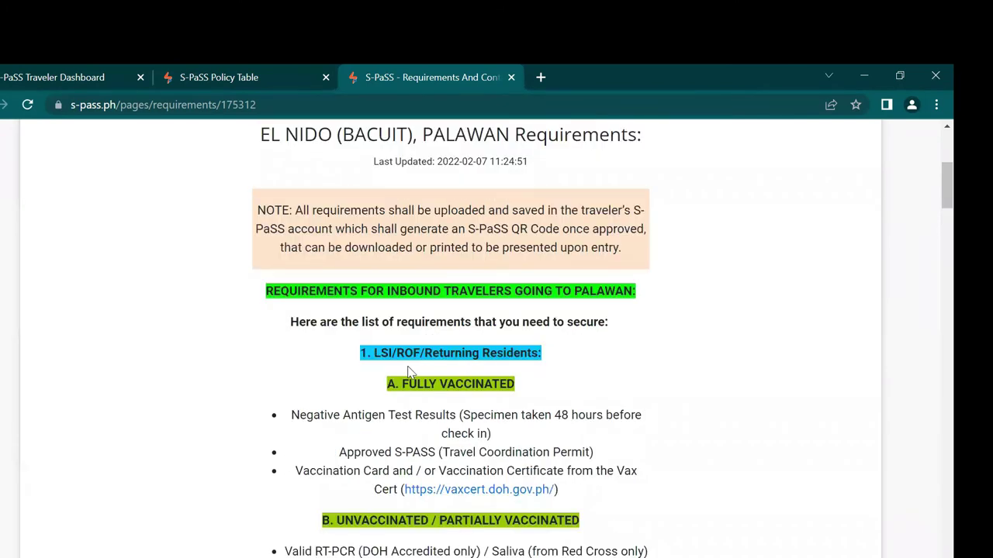
{"action": "scroll", "coordinate": [594, 415], "scroll_direction": "down", "scroll_amount": 14}
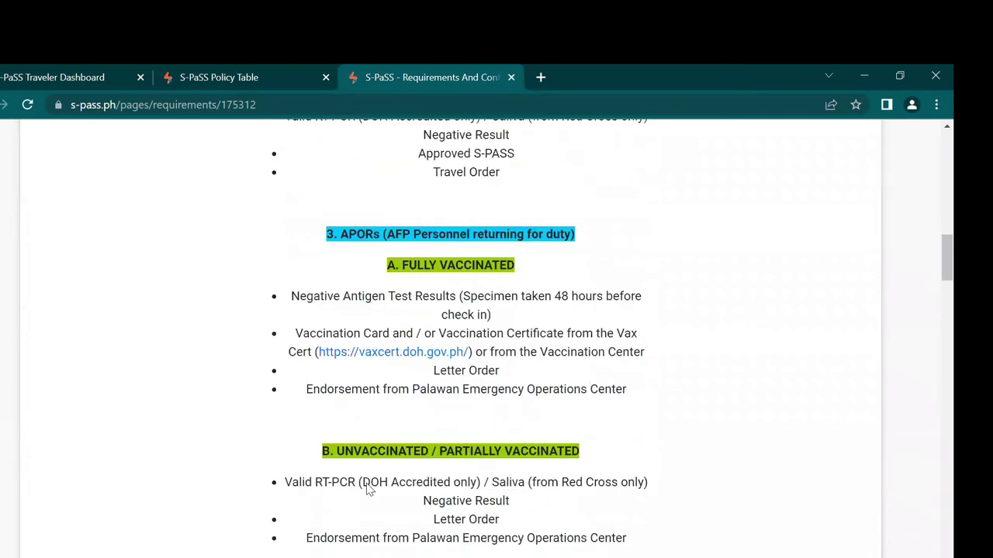
{"action": "scroll", "coordinate": [356, 489], "scroll_direction": "down", "scroll_amount": 6}
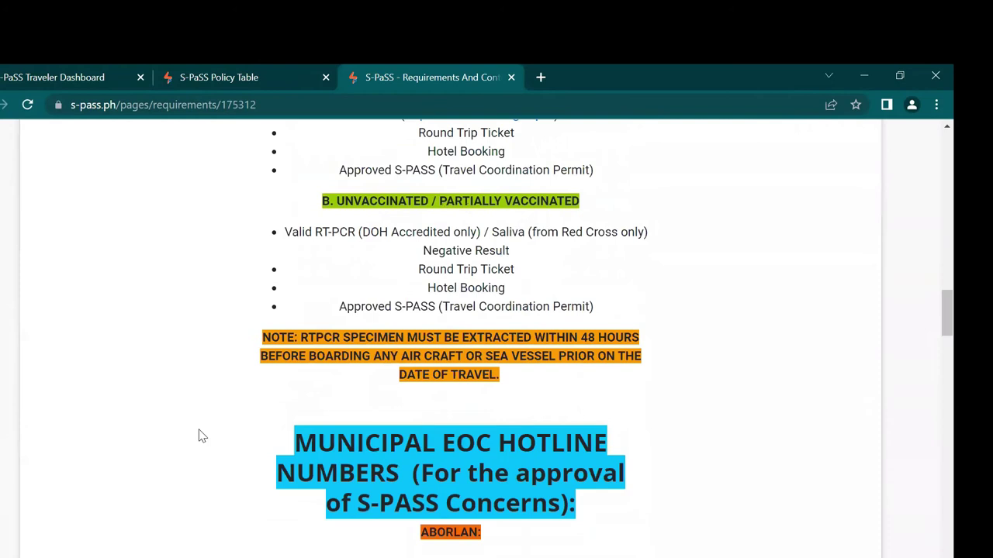
{"action": "scroll", "coordinate": [263, 511], "scroll_direction": "down", "scroll_amount": 3}
{"action": "scroll", "coordinate": [264, 511], "scroll_direction": "up", "scroll_amount": 12}
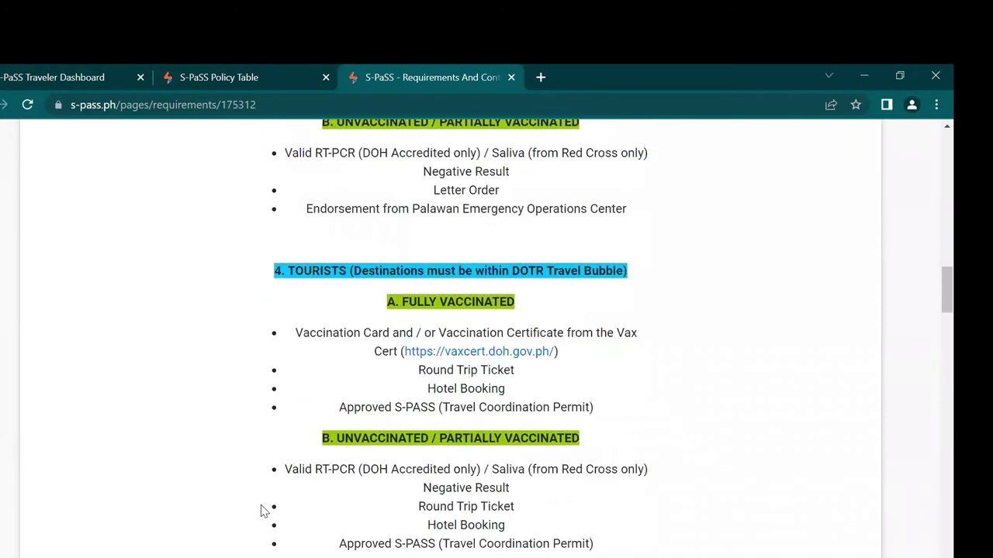
{"action": "scroll", "coordinate": [263, 512], "scroll_direction": "up", "scroll_amount": 10}
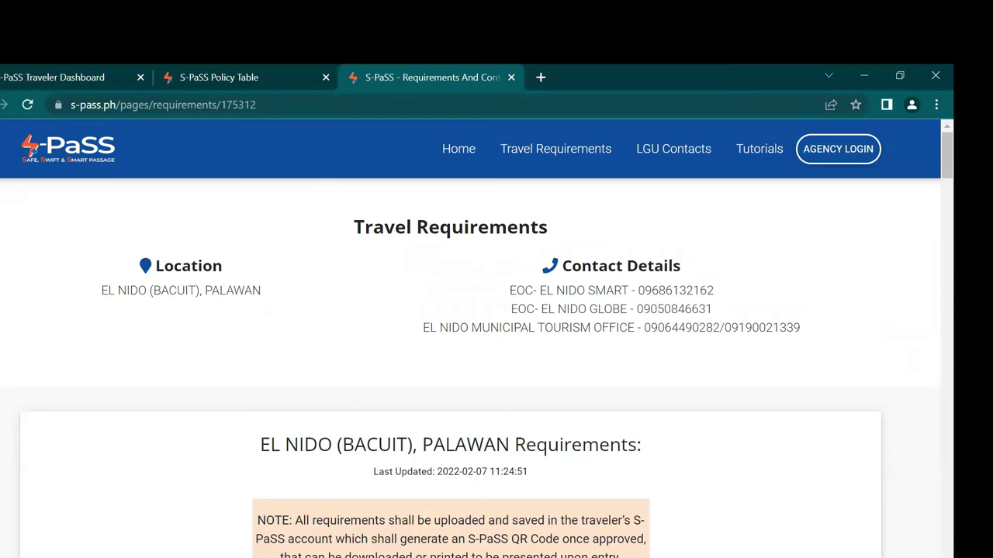
Step: Close the El Nido requirements page and the travel policy table page
{"action": "left_click", "coordinate": [511, 77]}
{"action": "scroll", "coordinate": [605, 427], "scroll_direction": "up", "scroll_amount": 2}
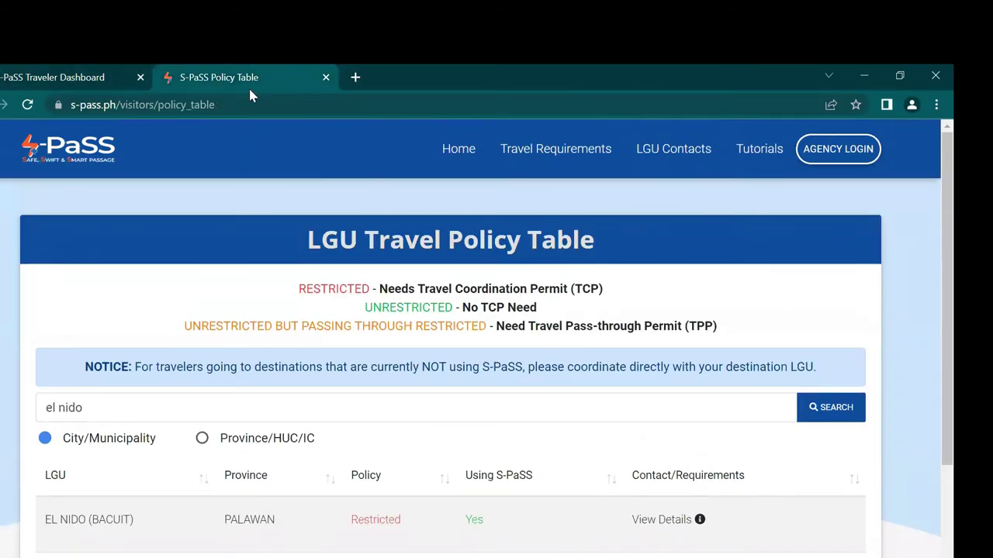
{"action": "left_click", "coordinate": [324, 77]}
{"action": "scroll", "coordinate": [142, 404], "scroll_direction": "up", "scroll_amount": 3}
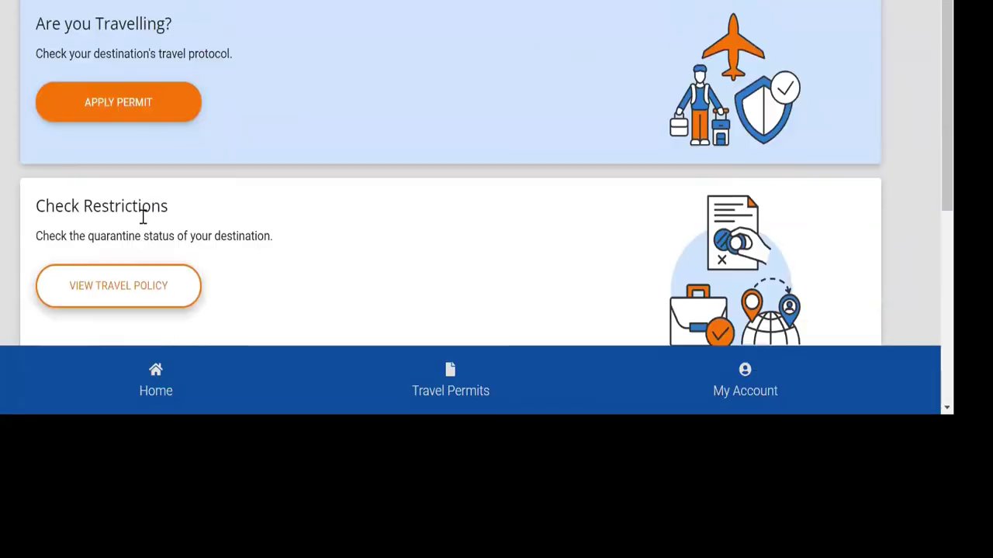
Step: Start a new permit application with El Nido (Bacuit), Palawan as the destination
{"action": "left_click", "coordinate": [142, 206]}
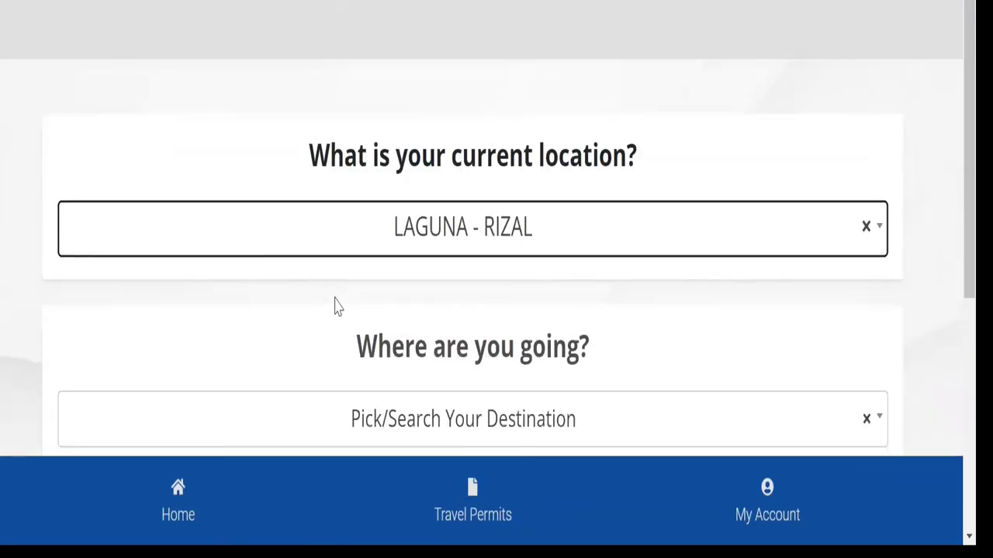
{"action": "scroll", "coordinate": [341, 287], "scroll_direction": "down", "scroll_amount": 3}
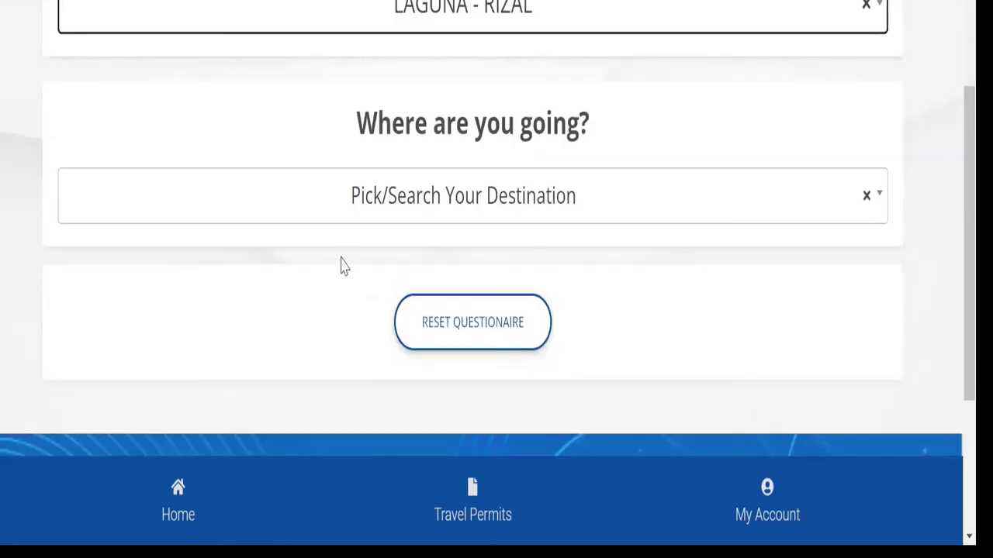
{"action": "left_click", "coordinate": [324, 215]}
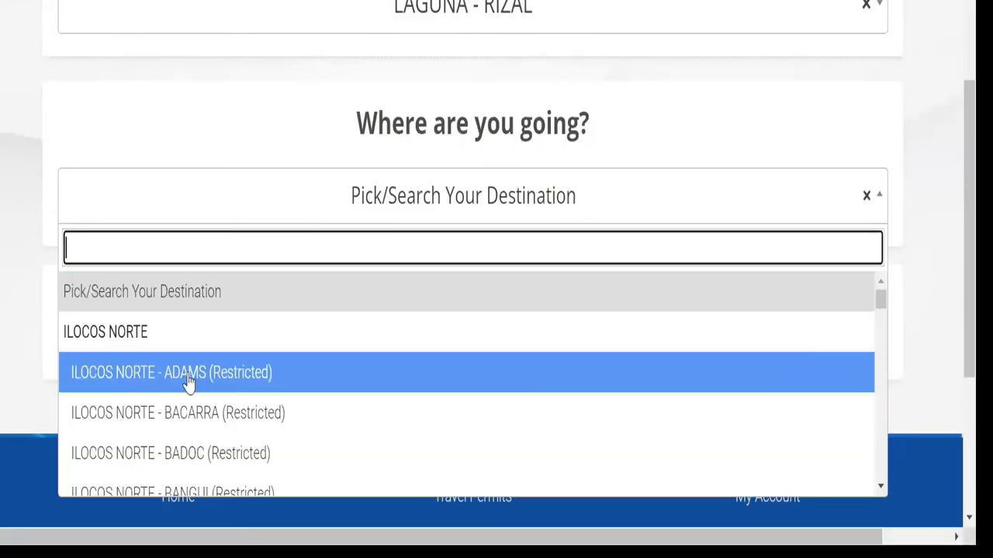
{"action": "type", "text": "el nido"}
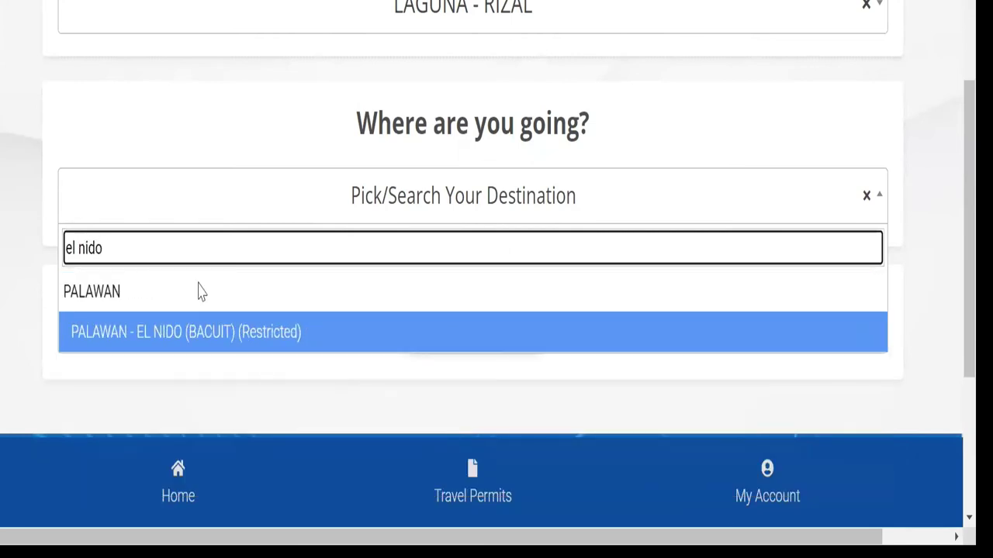
{"action": "left_click", "coordinate": [201, 346]}
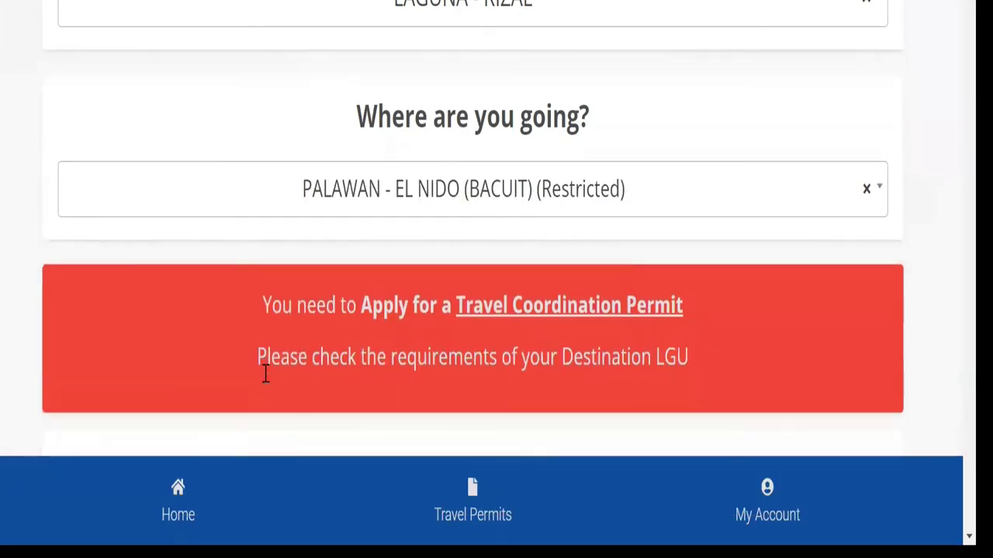
{"action": "scroll", "coordinate": [266, 374], "scroll_direction": "down", "scroll_amount": 5}
{"action": "scroll", "coordinate": [265, 374], "scroll_direction": "down", "scroll_amount": 10}
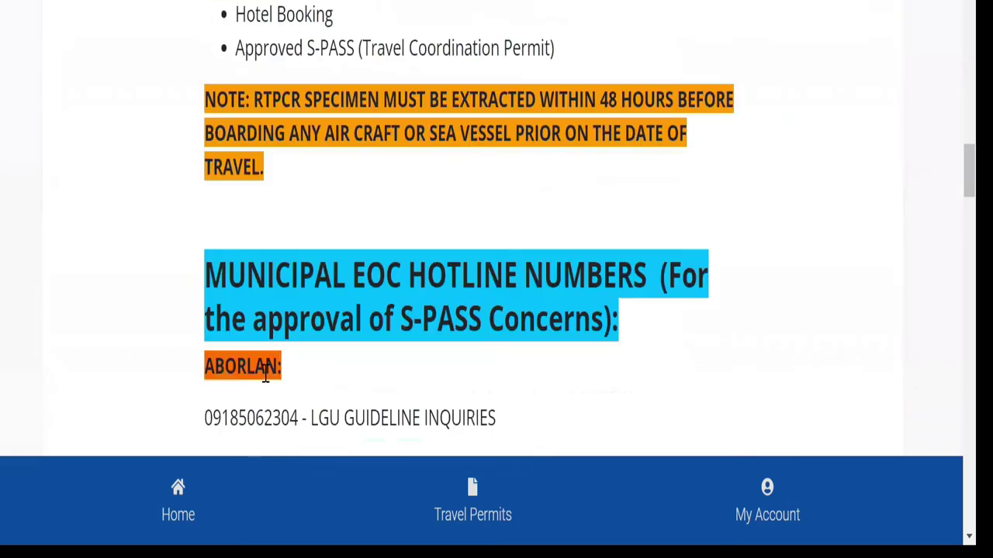
{"action": "scroll", "coordinate": [265, 374], "scroll_direction": "down", "scroll_amount": 20}
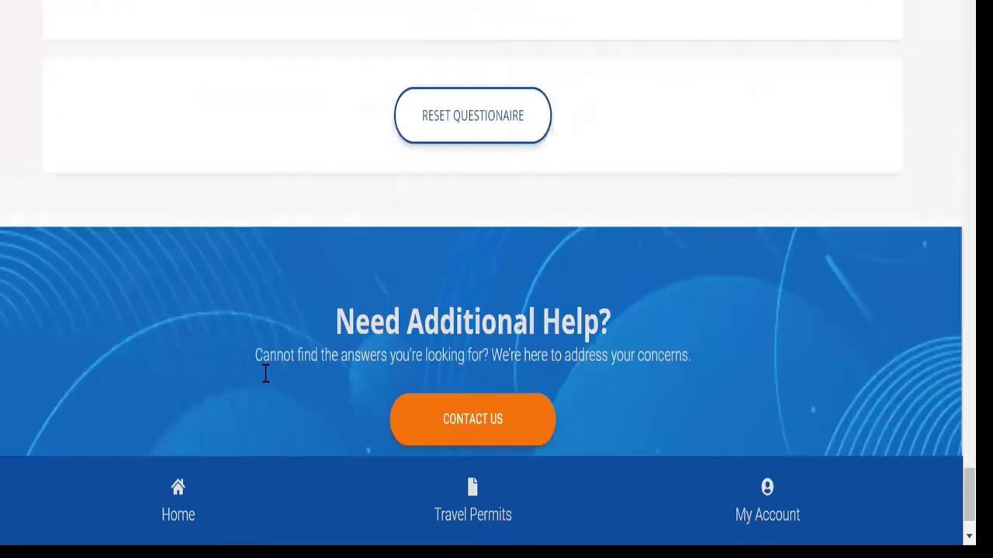
{"action": "scroll", "coordinate": [517, 450], "scroll_direction": "up", "scroll_amount": 5}
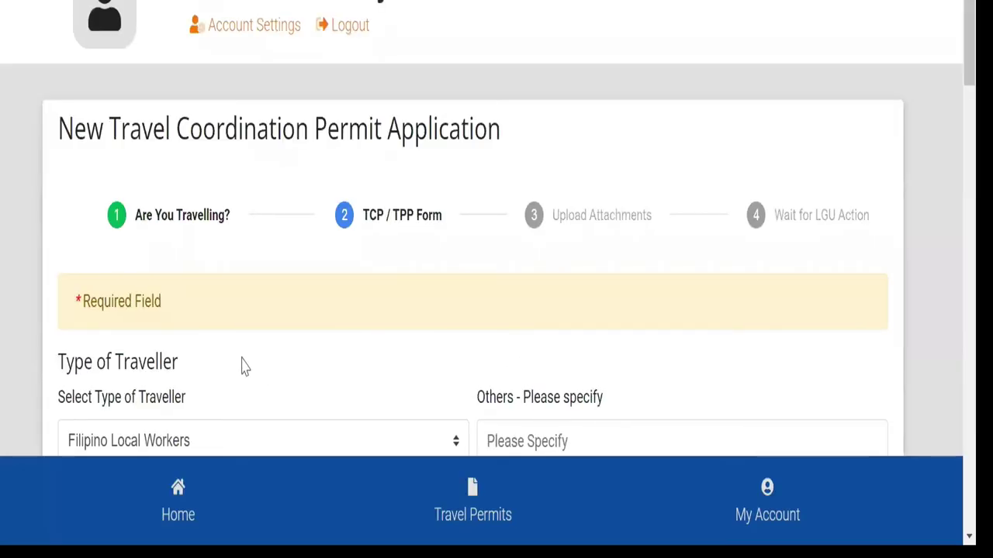
Step: Set the traveller type to Local Tourists
{"action": "scroll", "coordinate": [256, 326], "scroll_direction": "down", "scroll_amount": 3}
{"action": "scroll", "coordinate": [143, 314], "scroll_direction": "down", "scroll_amount": 3}
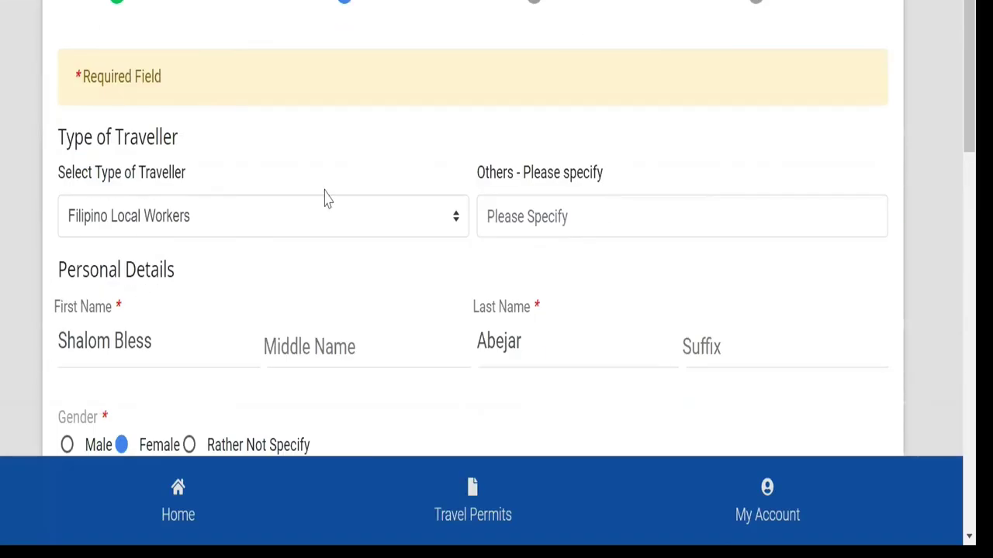
{"action": "left_click", "coordinate": [456, 220]}
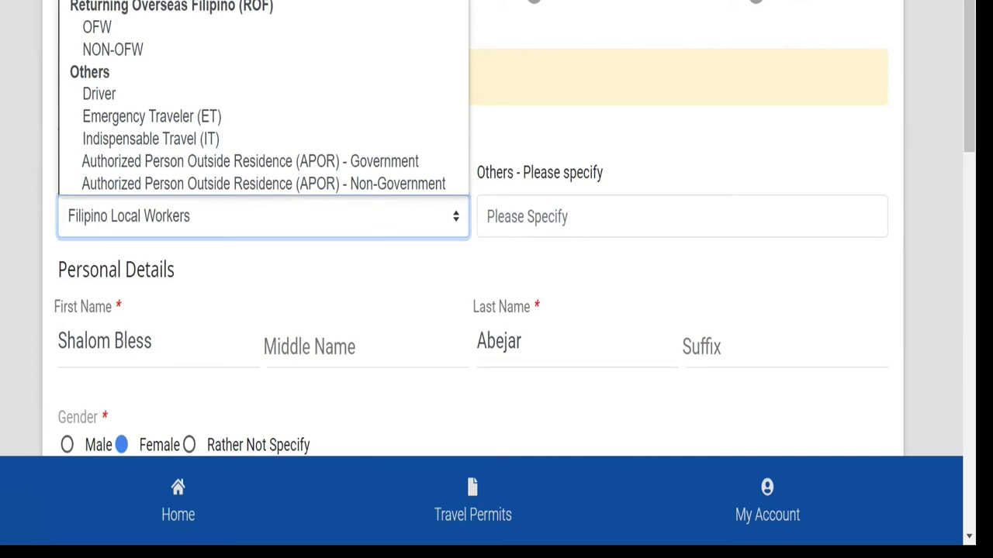
{"action": "key", "text": "Return"}
{"action": "left_click", "coordinate": [627, 228]}
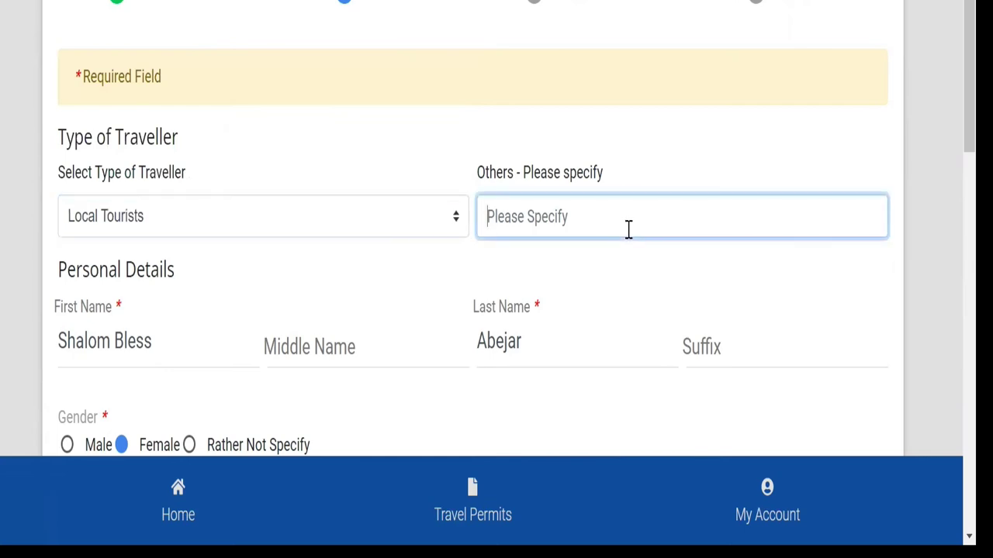
{"action": "scroll", "coordinate": [233, 318], "scroll_direction": "down", "scroll_amount": 3}
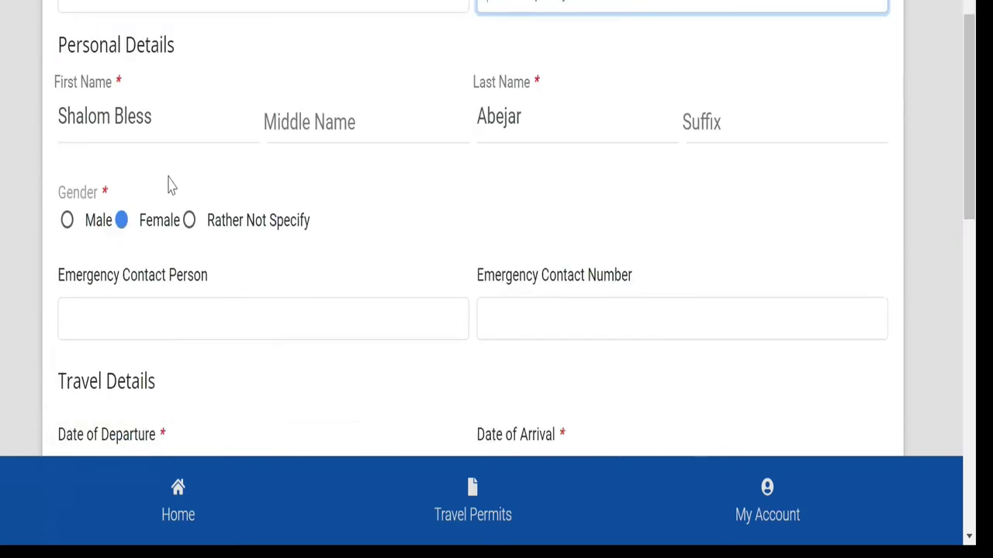
{"action": "scroll", "coordinate": [235, 189], "scroll_direction": "down", "scroll_amount": 2}
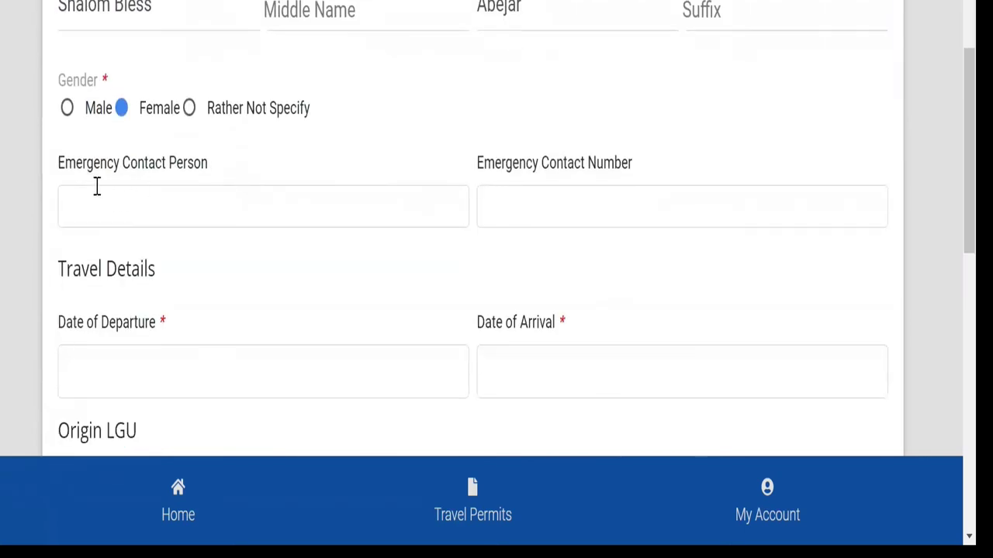
{"action": "scroll", "coordinate": [194, 187], "scroll_direction": "down", "scroll_amount": 2}
{"action": "scroll", "coordinate": [388, 295], "scroll_direction": "up", "scroll_amount": 1}
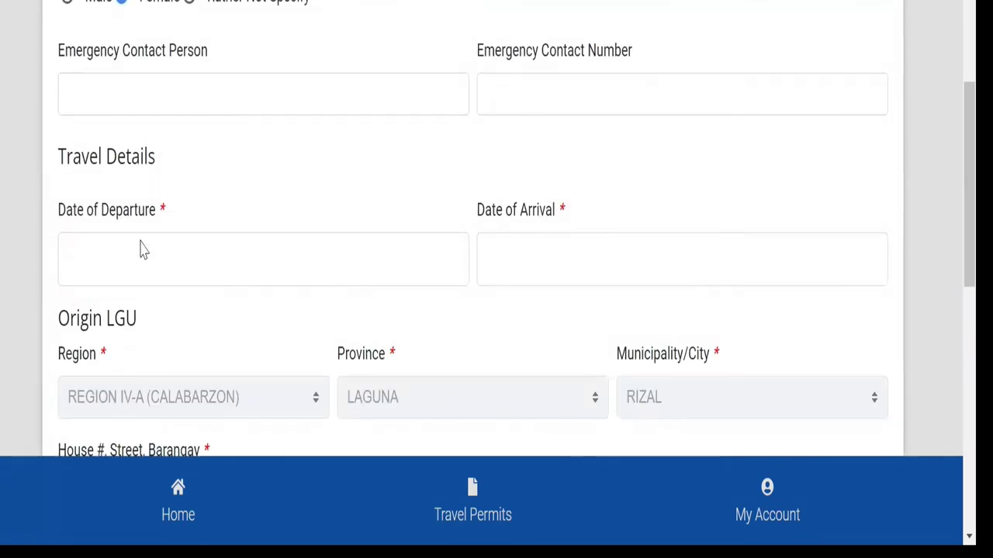
{"action": "scroll", "coordinate": [135, 252], "scroll_direction": "down", "scroll_amount": 2}
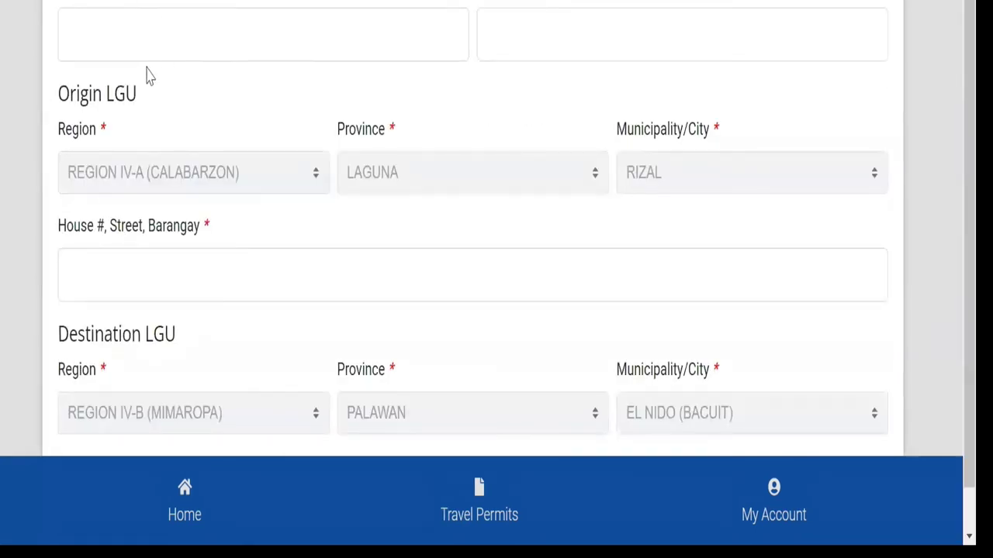
Step: Set both the departure and arrival dates to 01 Feb, 2022
{"action": "left_click", "coordinate": [145, 30]}
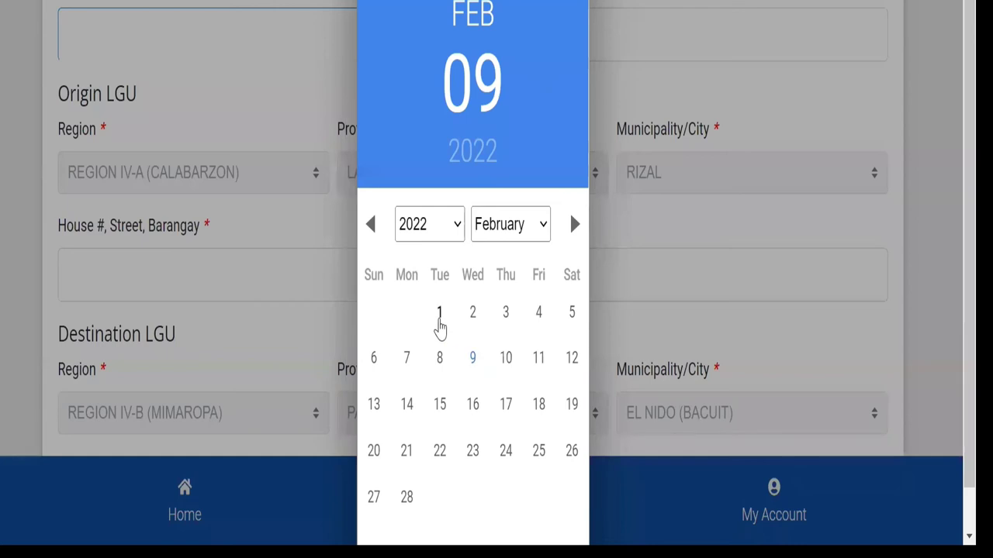
{"action": "left_click", "coordinate": [439, 325]}
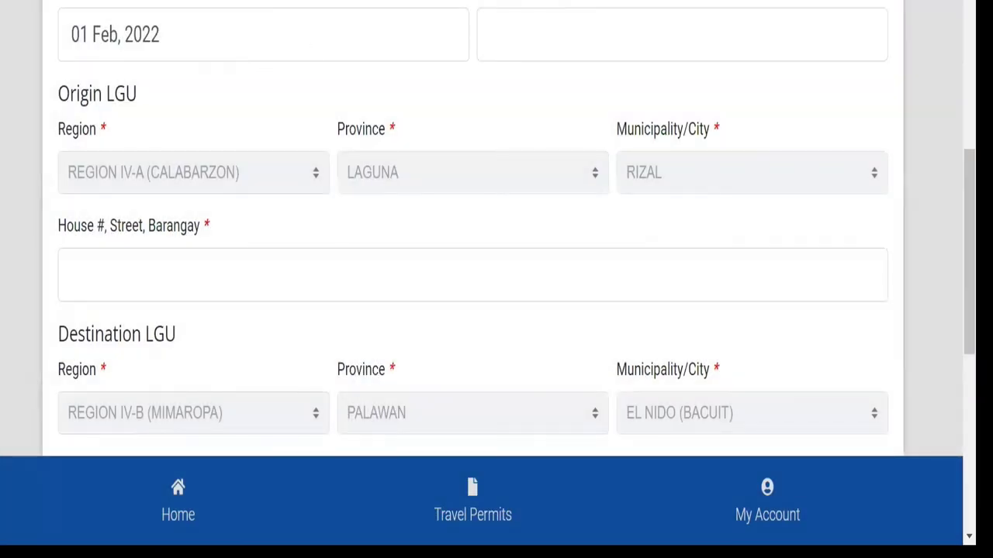
{"action": "left_click", "coordinate": [557, 52]}
{"action": "left_click", "coordinate": [439, 325]}
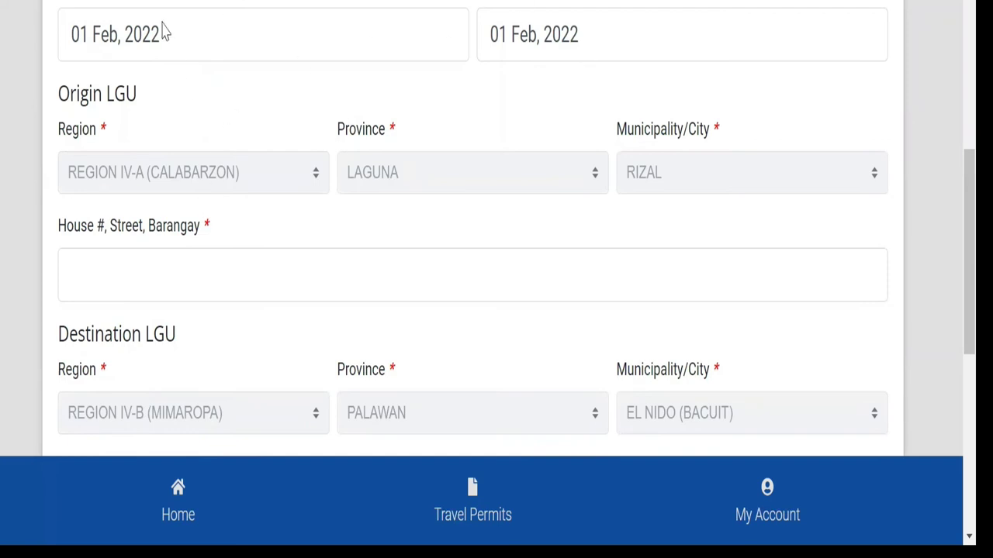
Step: Fill the origin and destination street fields with placeholder text
{"action": "scroll", "coordinate": [166, 35], "scroll_direction": "down", "scroll_amount": 2}
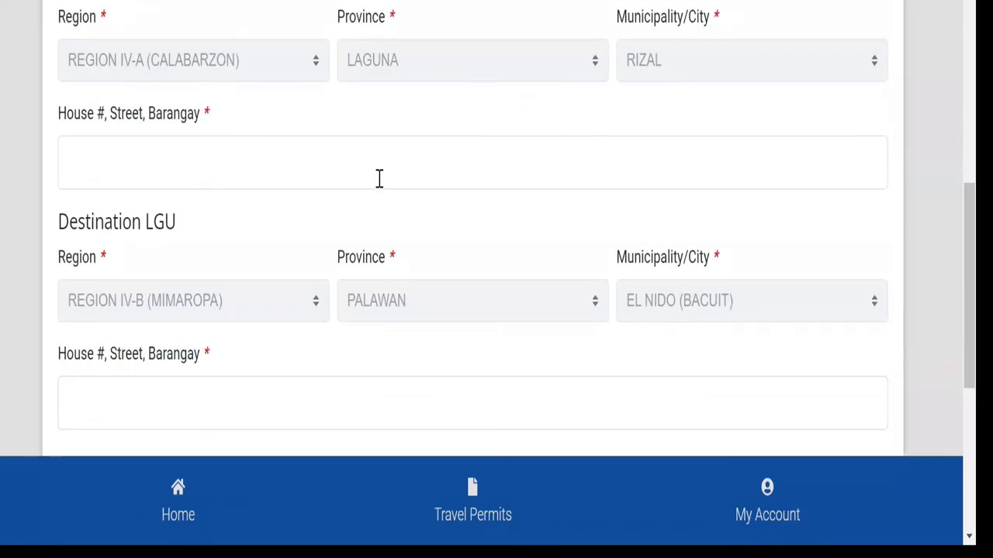
{"action": "left_click", "coordinate": [223, 164]}
{"action": "type", "text": "ff"}
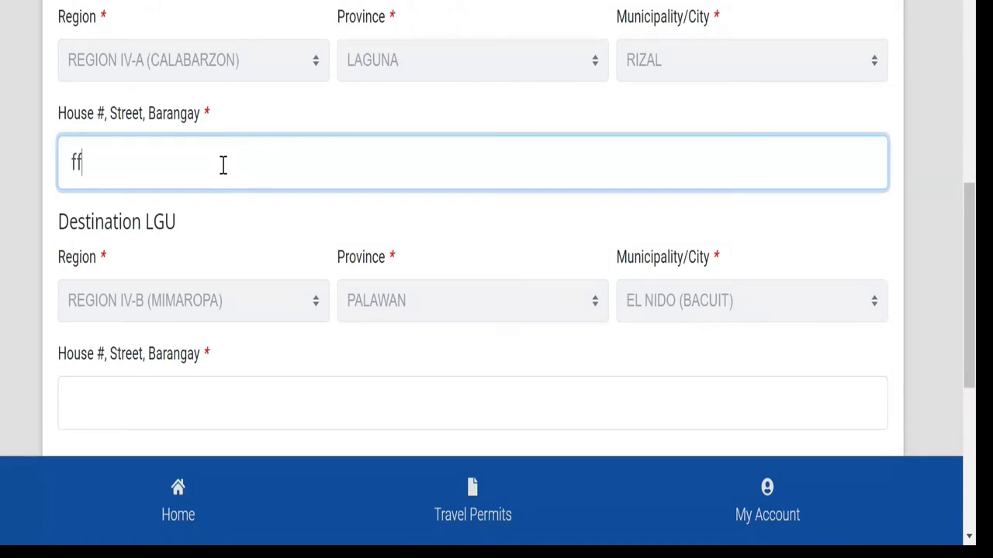
{"action": "key", "text": "BackSpace"}
{"action": "key", "text": "BackSpace"}
{"action": "type", "text": "sfbdufbdibg"}
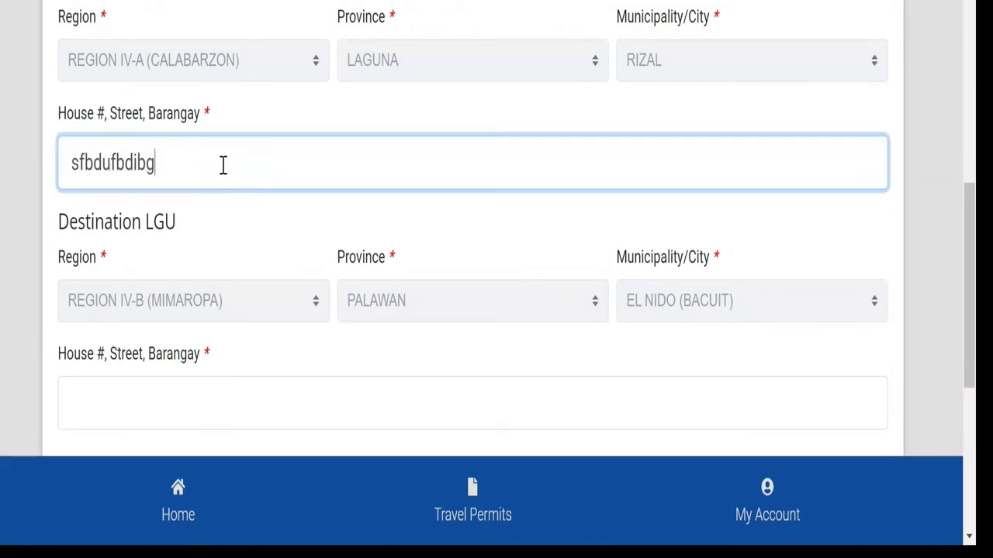
{"action": "scroll", "coordinate": [251, 193], "scroll_direction": "down", "scroll_amount": 3}
{"action": "left_click", "coordinate": [253, 193]}
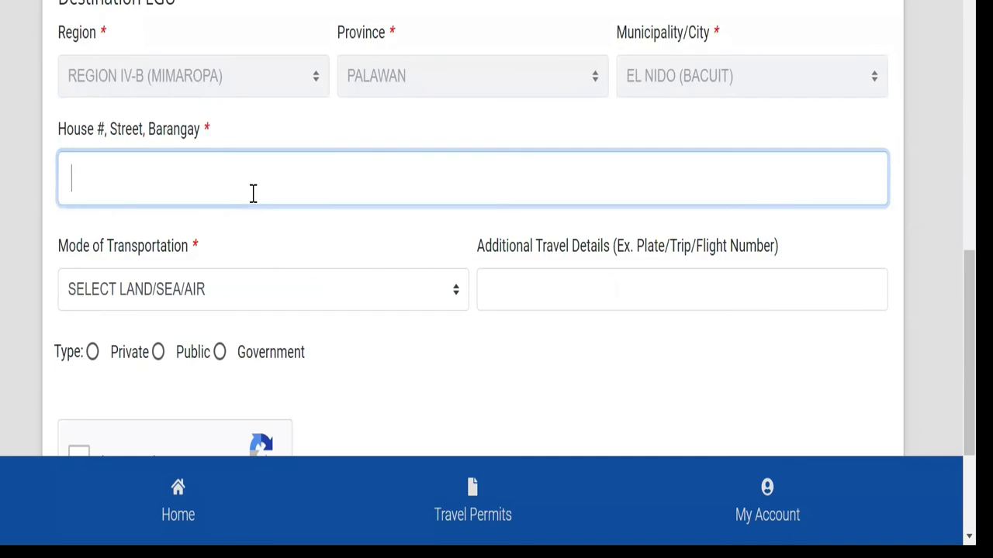
{"action": "type", "text": "bbubvubuv"}
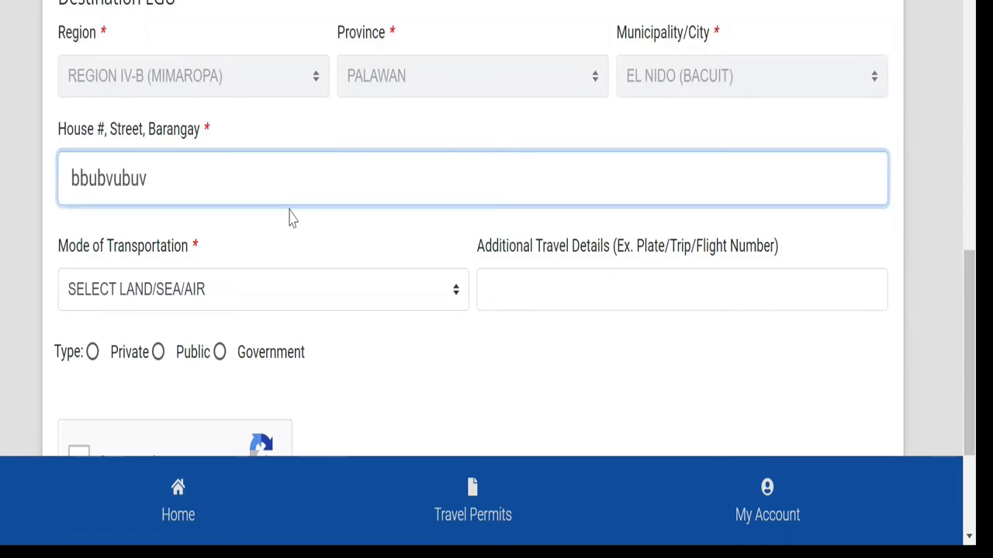
Step: Replace the origin street address with 'Rizal St Bgy San Antonio'
{"action": "scroll", "coordinate": [66, 134], "scroll_direction": "up", "scroll_amount": 3}
{"action": "scroll", "coordinate": [182, 213], "scroll_direction": "up", "scroll_amount": 1}
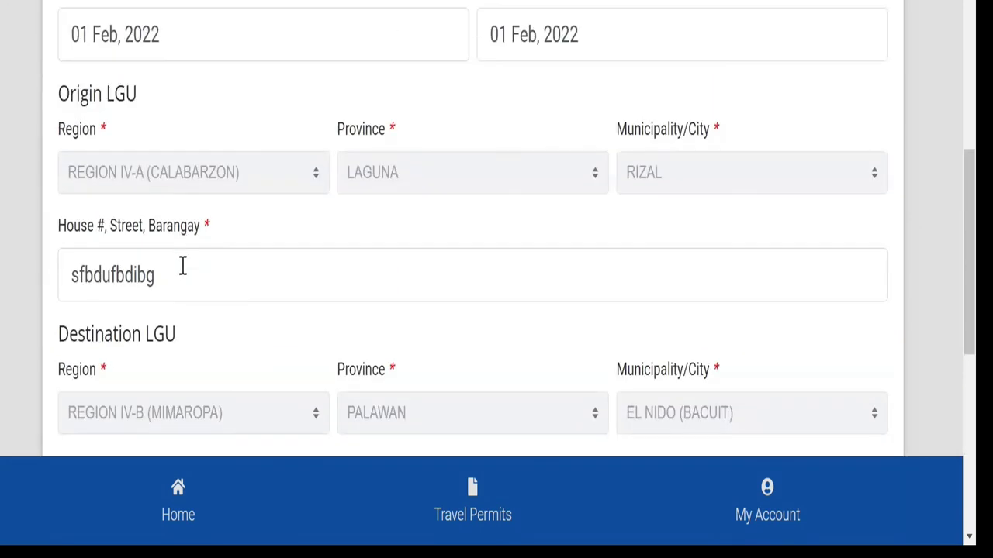
{"action": "scroll", "coordinate": [180, 260], "scroll_direction": "down", "scroll_amount": 1}
{"action": "left_click_drag", "start_coordinate": [200, 155], "coordinate": [49, 147]}
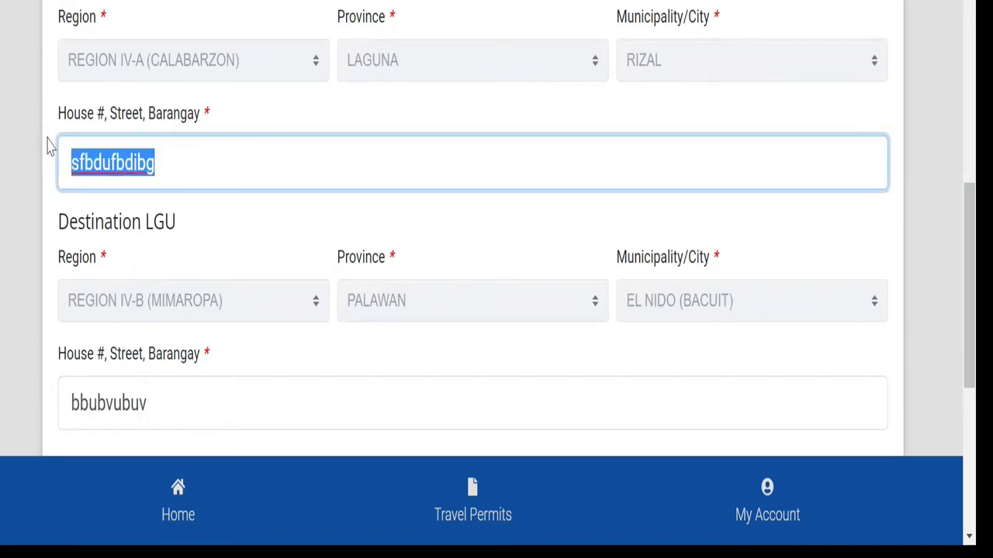
{"action": "key", "text": "BackSpace"}
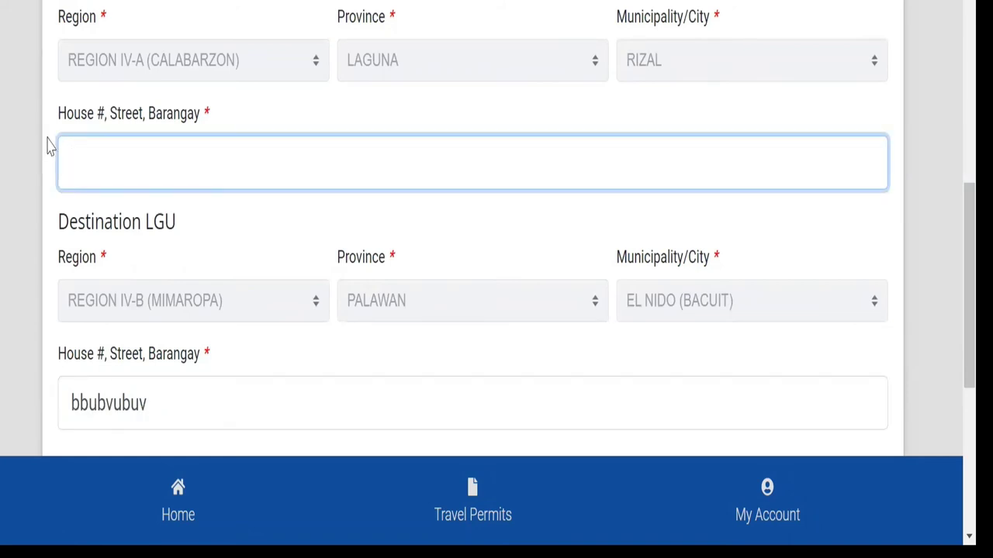
{"action": "type", "text": "Rizal St"}
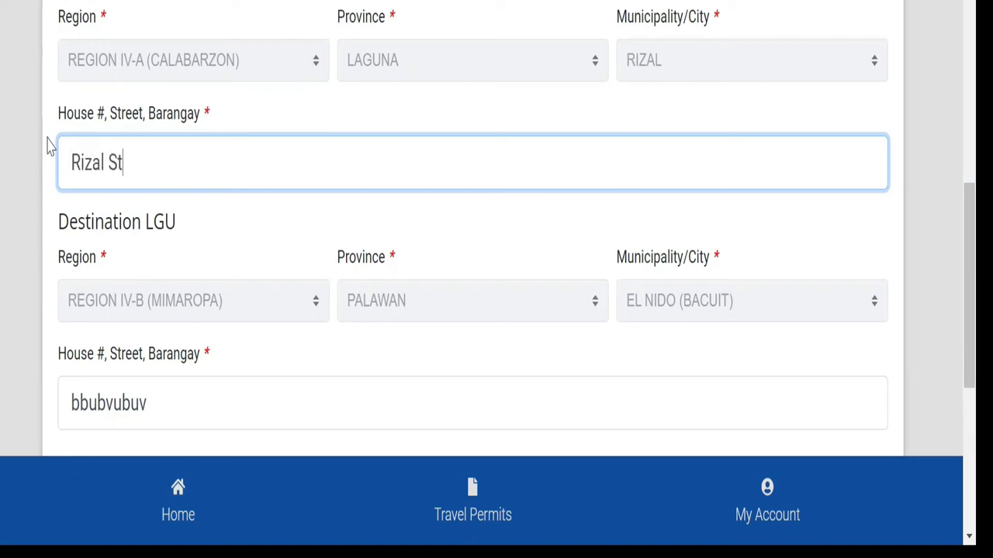
{"action": "type", "text": " Bgy San Antonio"}
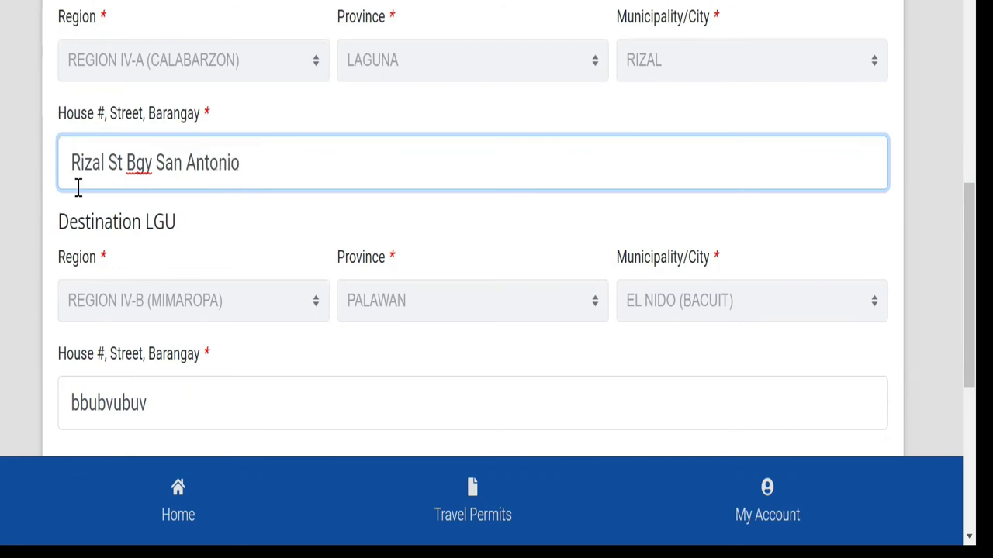
{"action": "scroll", "coordinate": [78, 186], "scroll_direction": "down", "scroll_amount": 4}
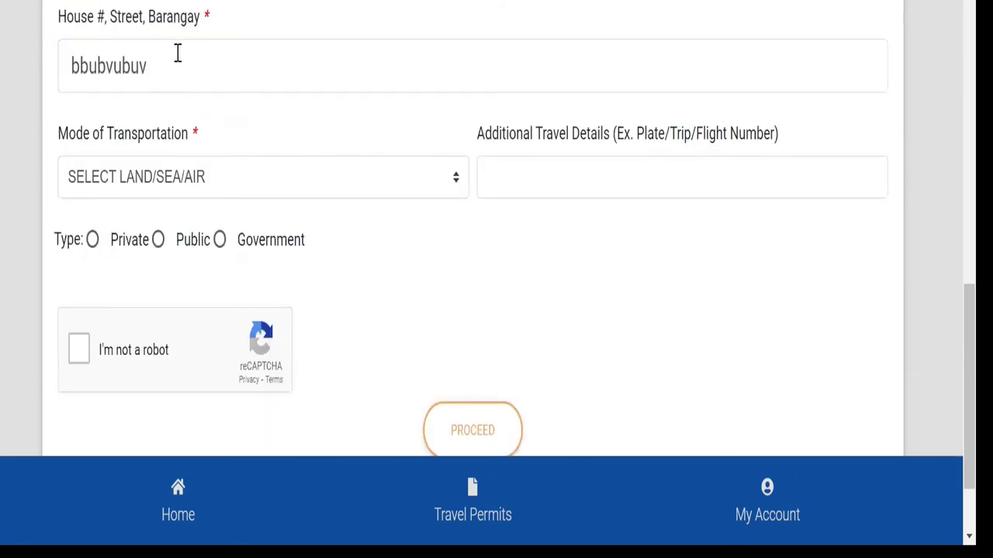
{"action": "scroll", "coordinate": [137, 162], "scroll_direction": "up", "scroll_amount": 4}
{"action": "scroll", "coordinate": [151, 264], "scroll_direction": "down", "scroll_amount": 2}
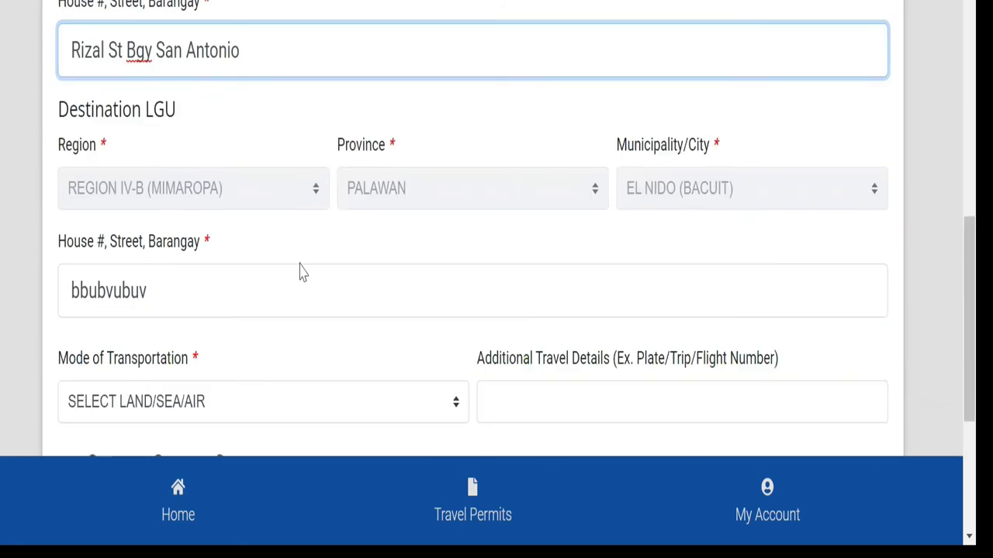
{"action": "key", "text": "Tab"}
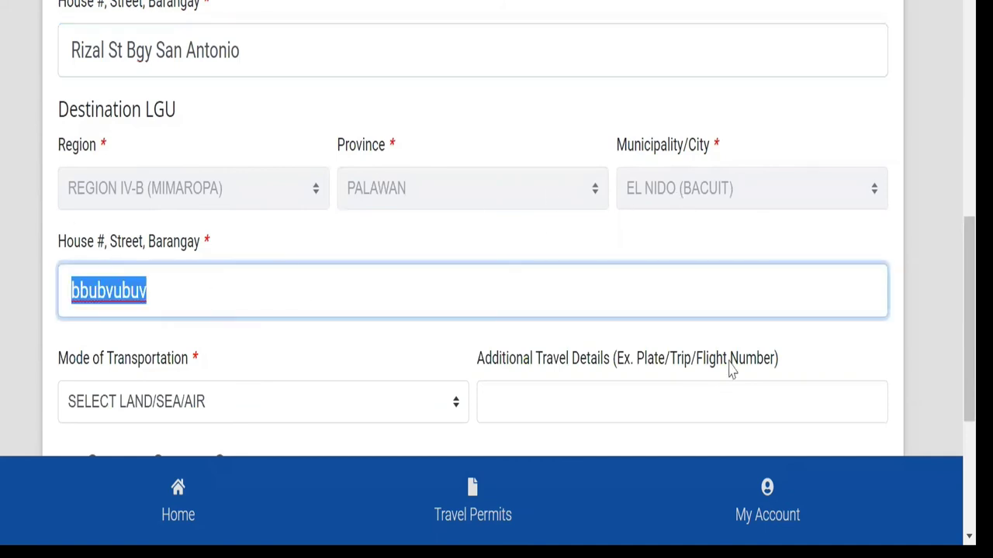
{"action": "key", "text": "BackSpace"}
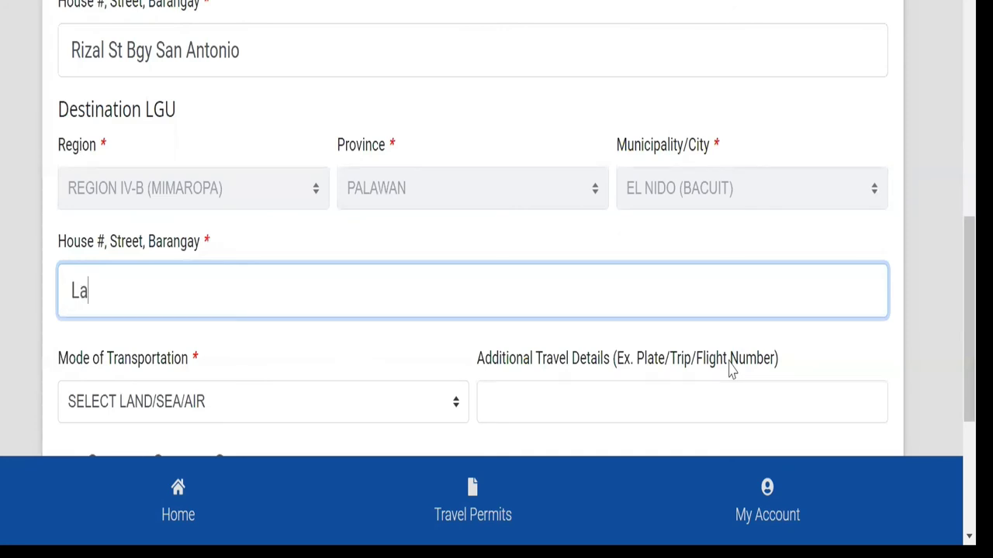
{"action": "key", "text": "BackSpace"}
{"action": "key", "text": "BackSpace"}
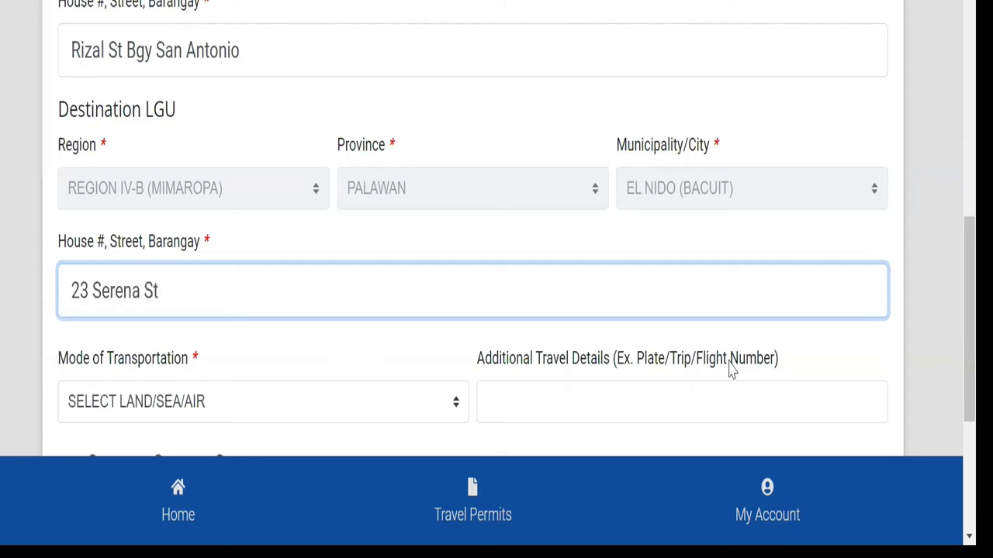
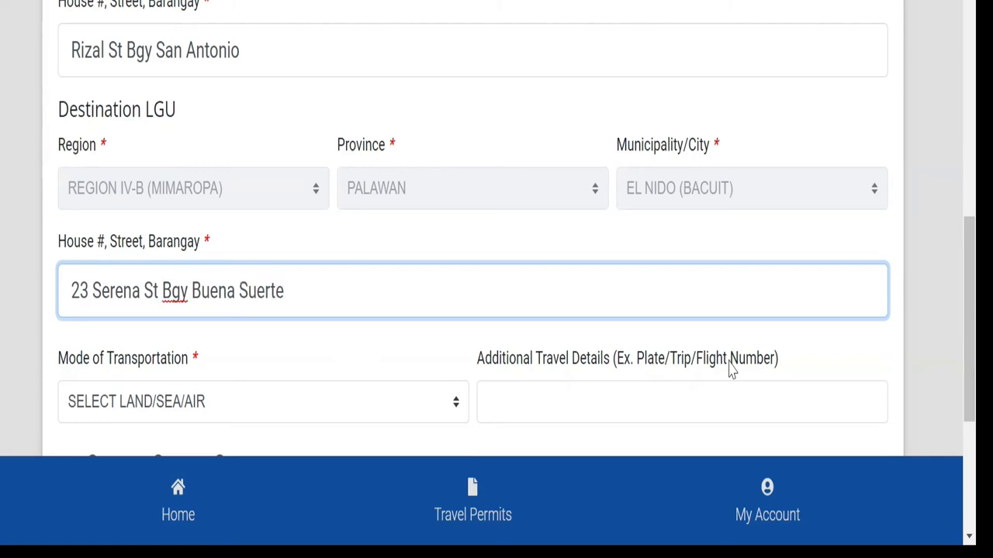
Step: Choose Air as the mode of transportation
{"action": "scroll", "coordinate": [727, 371], "scroll_direction": "down", "scroll_amount": 3}
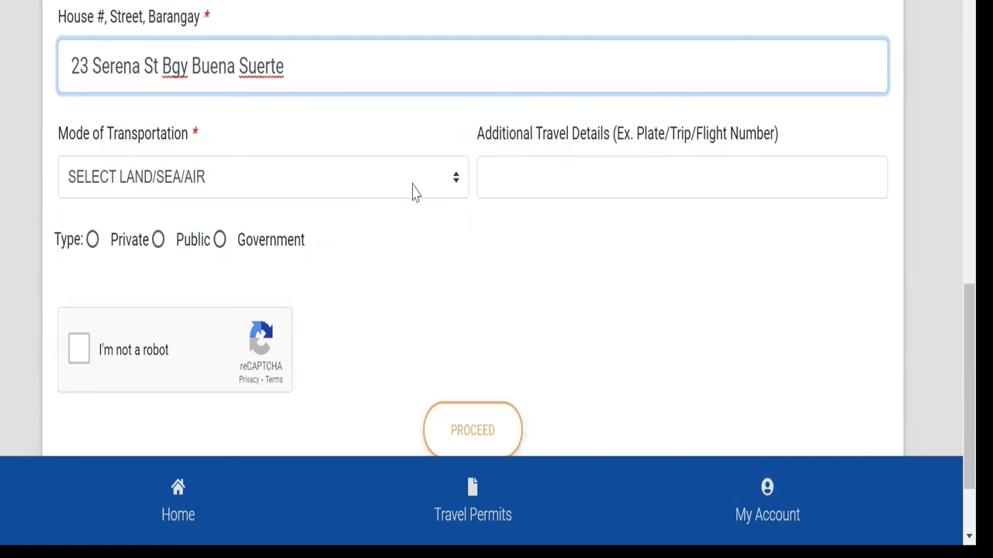
{"action": "left_click", "coordinate": [306, 190]}
{"action": "left_click", "coordinate": [156, 277]}
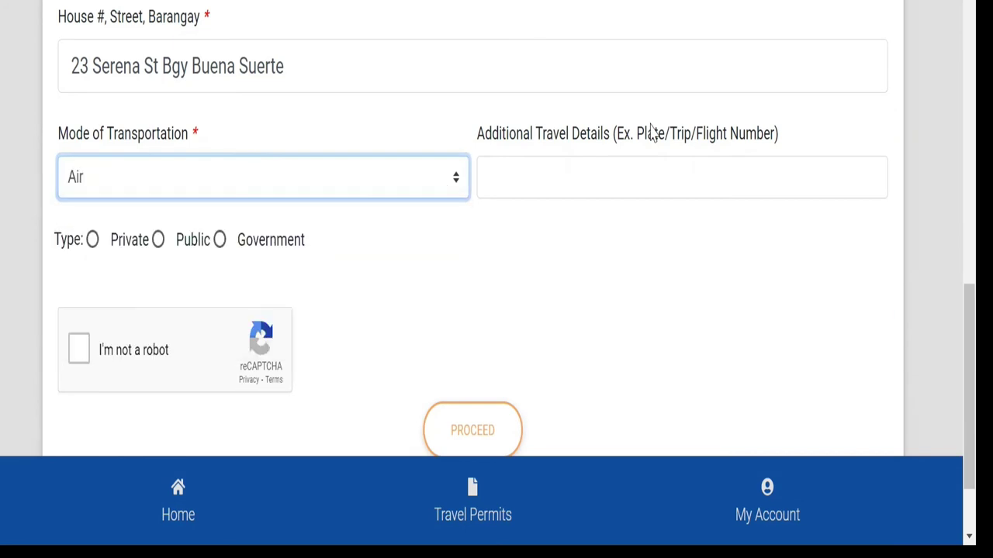
{"action": "left_click", "coordinate": [649, 187]}
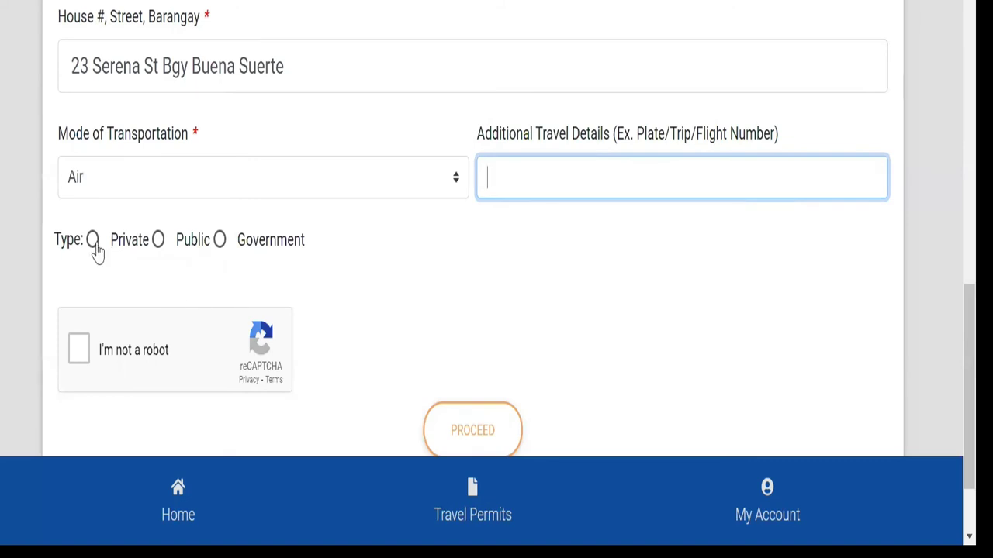
Step: Mark the travel type Public, pass the robot check, and submit the form
{"action": "scroll", "coordinate": [201, 283], "scroll_direction": "down", "scroll_amount": 2}
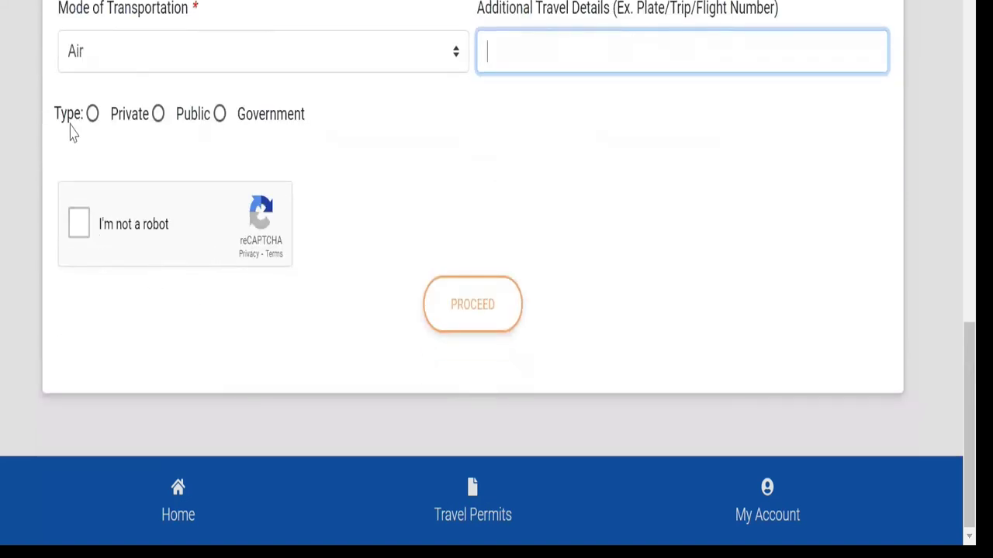
{"action": "left_click", "coordinate": [159, 117]}
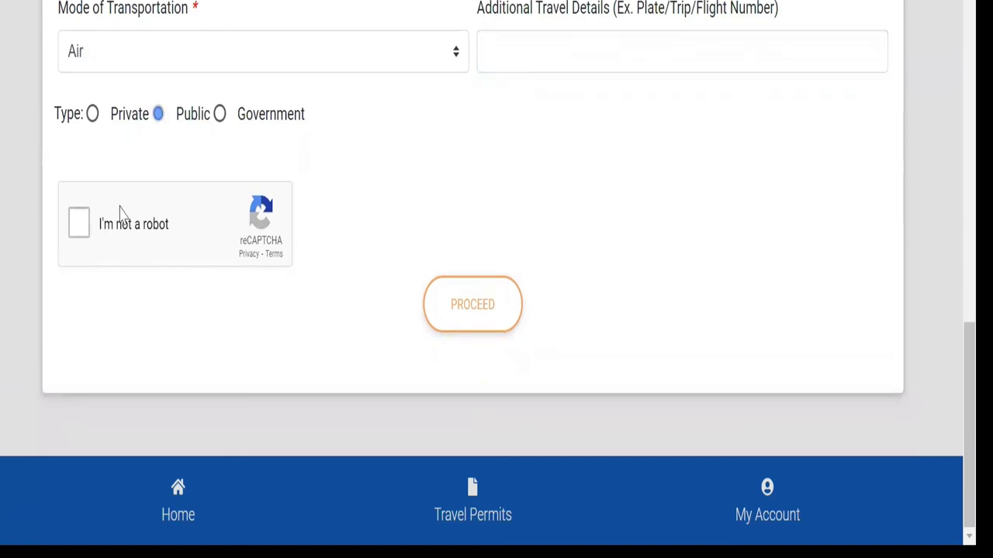
{"action": "left_click", "coordinate": [83, 225]}
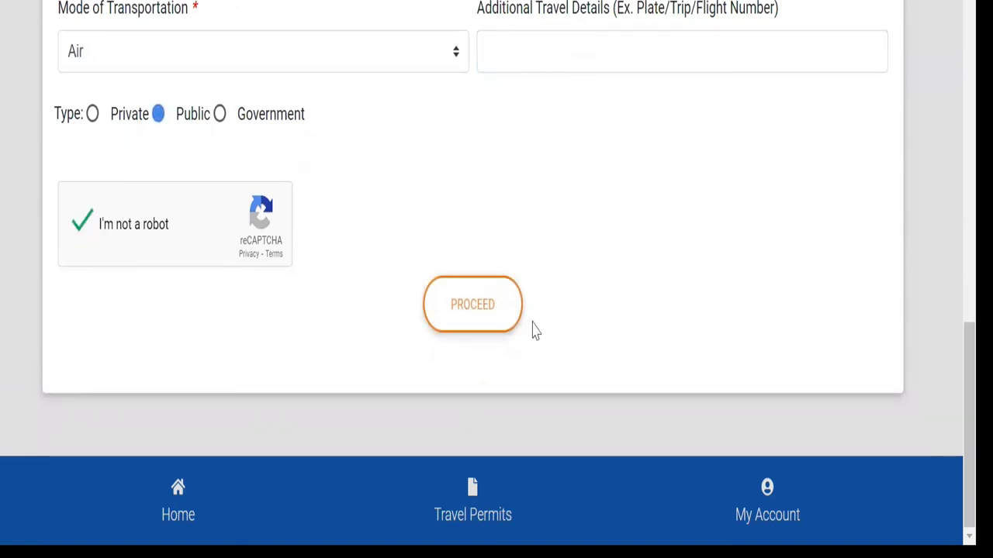
{"action": "left_click", "coordinate": [485, 311]}
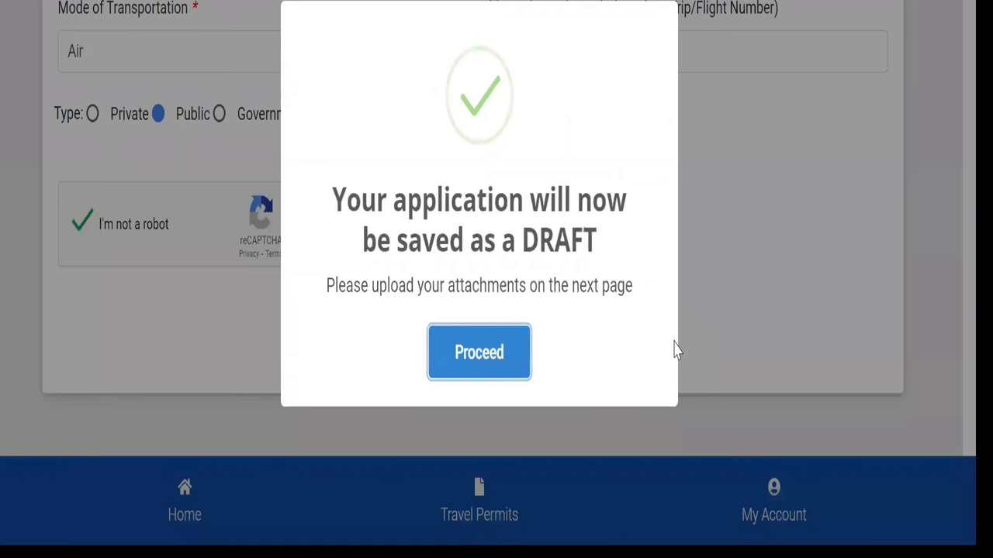
Step: Acknowledge the draft notice and continue to the attachments page
{"action": "left_click", "coordinate": [526, 357]}
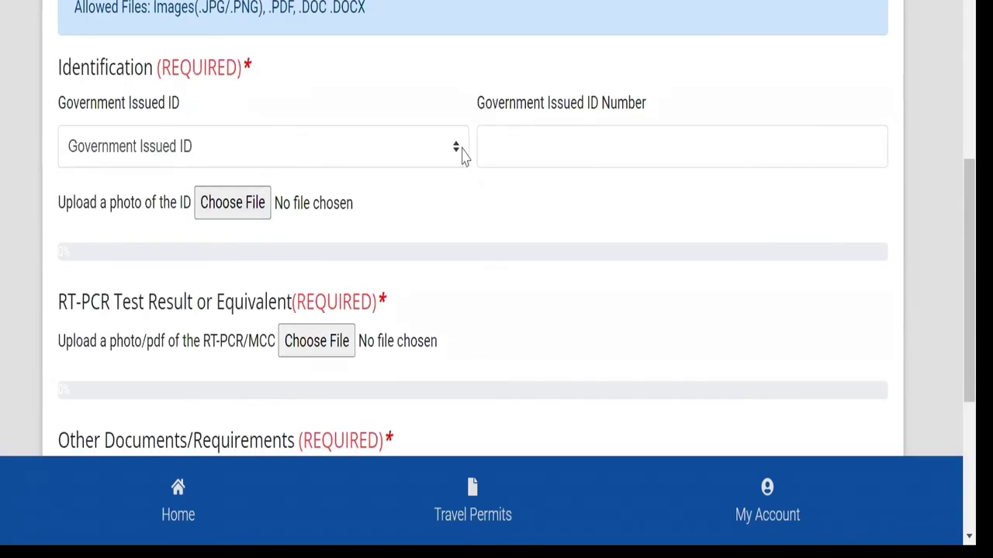
{"action": "scroll", "coordinate": [458, 193], "scroll_direction": "up", "scroll_amount": 1}
{"action": "scroll", "coordinate": [465, 217], "scroll_direction": "down", "scroll_amount": 3}
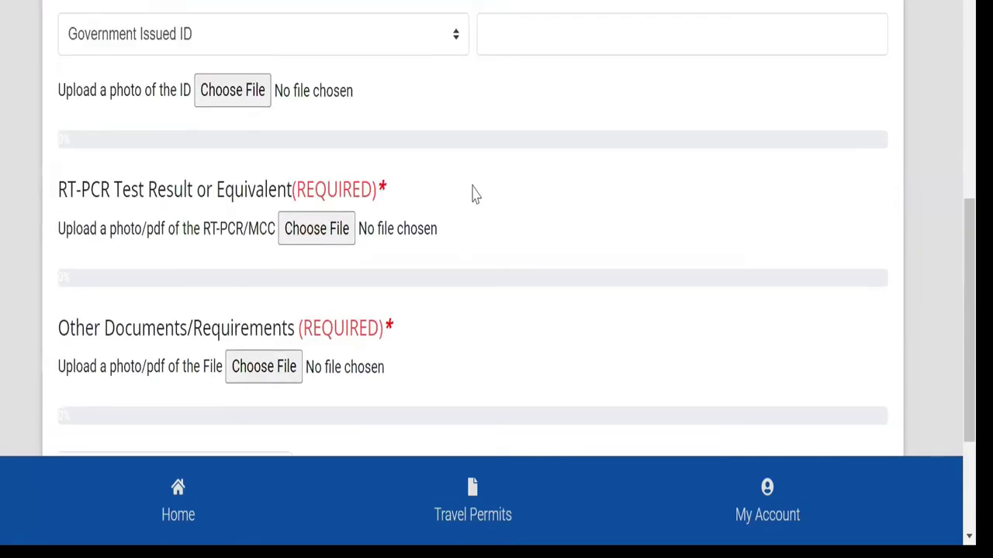
Step: Set the Government Issued ID type to Passport
{"action": "left_click", "coordinate": [454, 47]}
{"action": "left_click", "coordinate": [297, 88]}
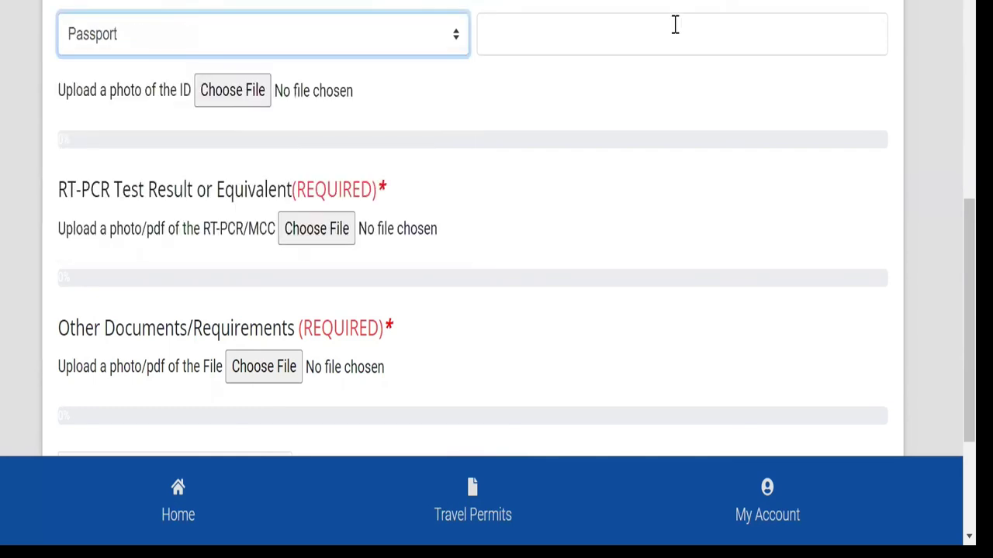
{"action": "left_click", "coordinate": [675, 25]}
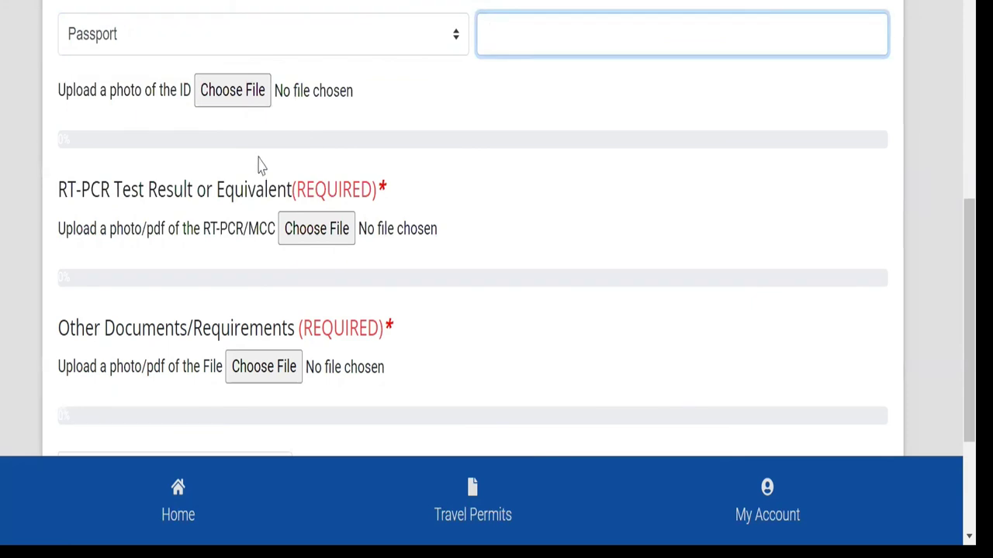
{"action": "left_click", "coordinate": [232, 91]}
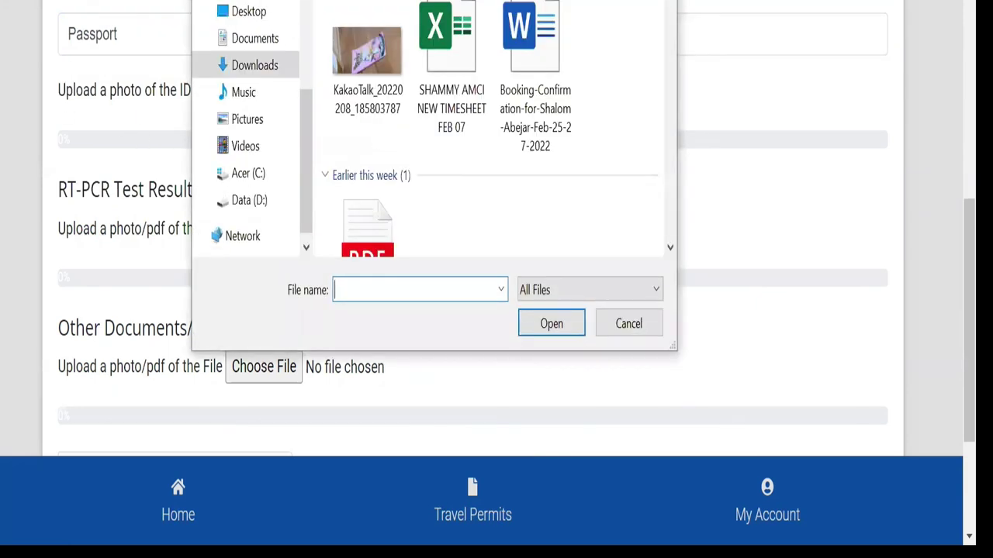
{"action": "key", "text": "Escape"}
{"action": "scroll", "coordinate": [139, 190], "scroll_direction": "down", "scroll_amount": 2}
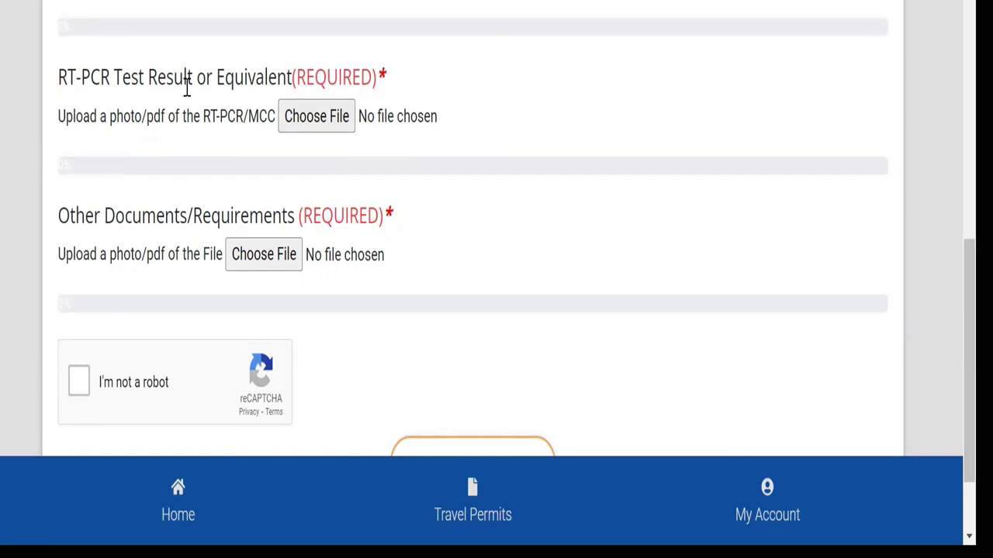
{"action": "left_click", "coordinate": [303, 128]}
{"action": "key", "text": "Escape"}
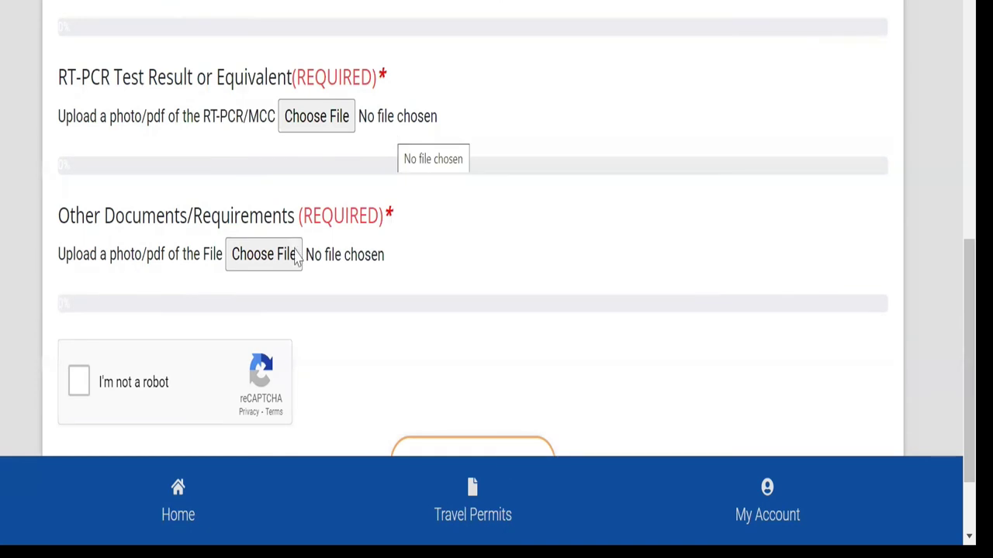
{"action": "scroll", "coordinate": [293, 256], "scroll_direction": "down", "scroll_amount": 2}
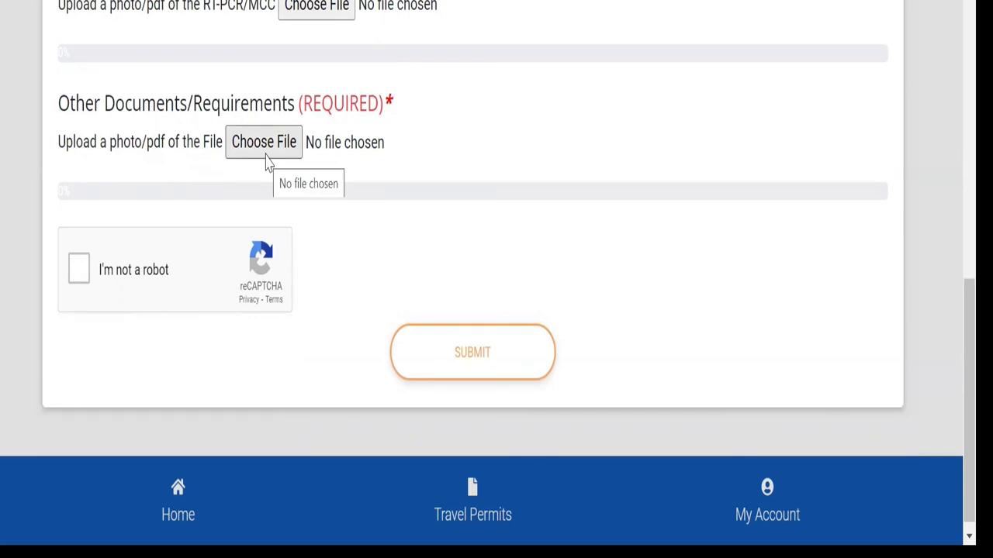
{"action": "scroll", "coordinate": [481, 325], "scroll_direction": "up", "scroll_amount": 8}
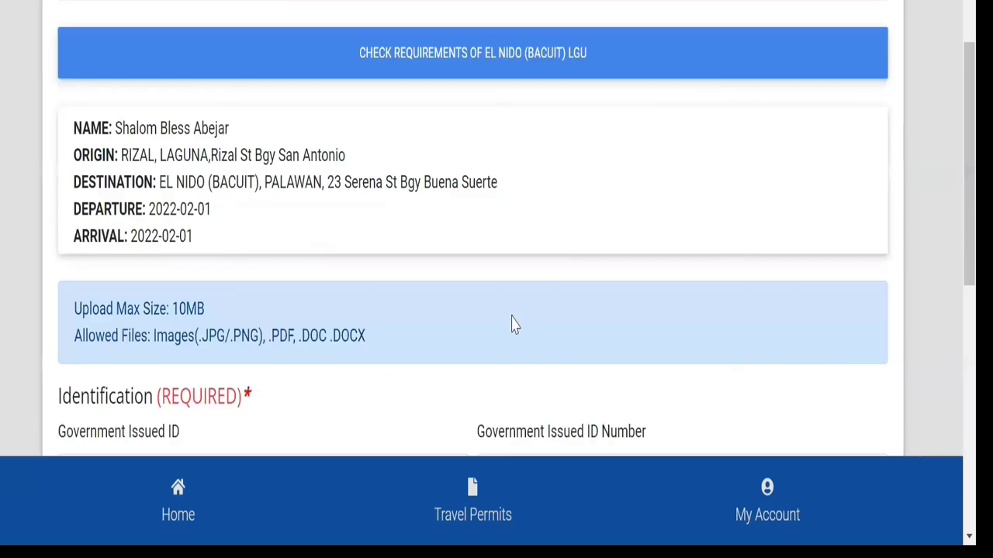
{"action": "scroll", "coordinate": [511, 324], "scroll_direction": "up", "scroll_amount": 5}
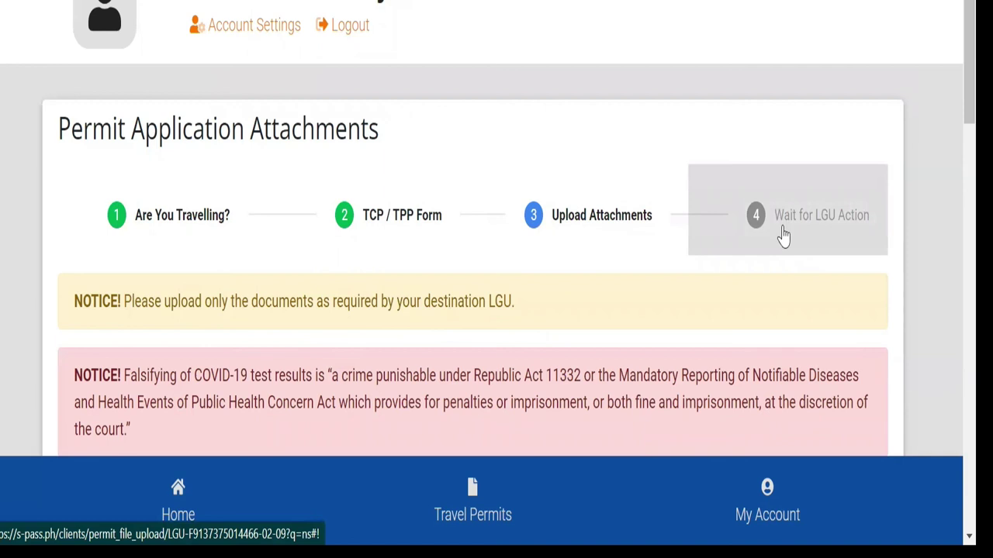
{"action": "scroll", "coordinate": [782, 235], "scroll_direction": "down", "scroll_amount": 1}
{"action": "scroll", "coordinate": [780, 233], "scroll_direction": "down", "scroll_amount": 1}
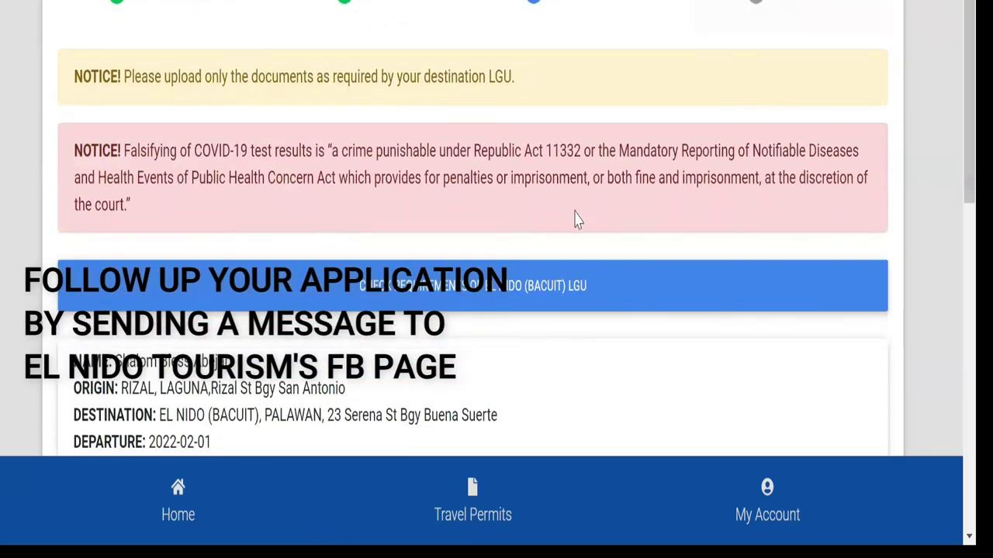
{"action": "scroll", "coordinate": [314, 260], "scroll_direction": "down", "scroll_amount": 5}
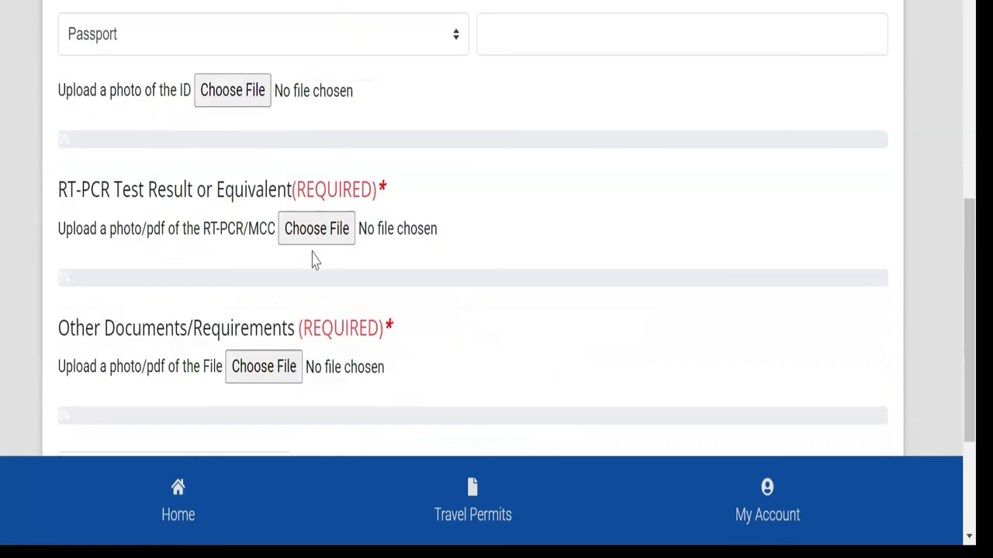